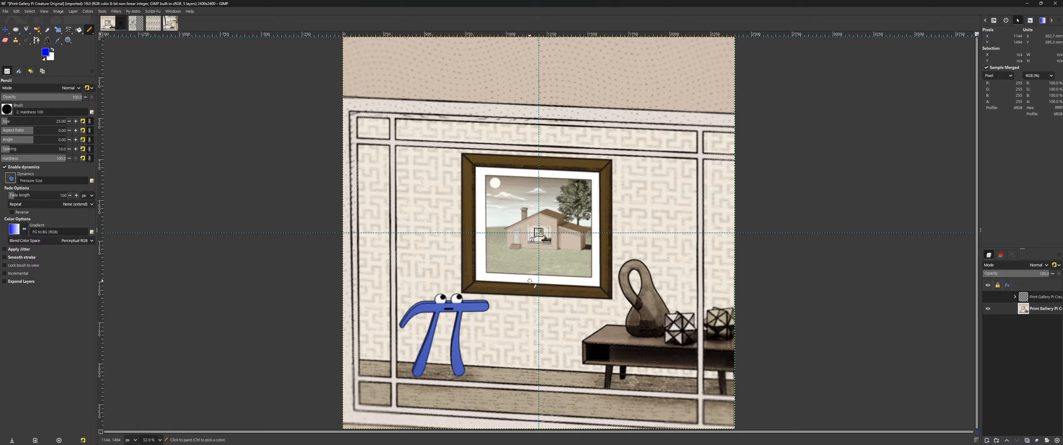
Step: Circle the house window at the image centre with the Pencil and examine the nested pictures inside it down to pixel level
{"action": "mouse_move", "coordinate": [538, 222]}
{"action": "left_mouse_down"}
{"action": "mouse_move", "coordinate": [533, 243]}
{"action": "mouse_move", "coordinate": [546, 240]}
{"action": "mouse_move", "coordinate": [535, 221]}
{"action": "left_mouse_up"}
{"action": "scroll", "coordinate": [539, 233], "scroll_direction": "up", "scroll_amount": 5}
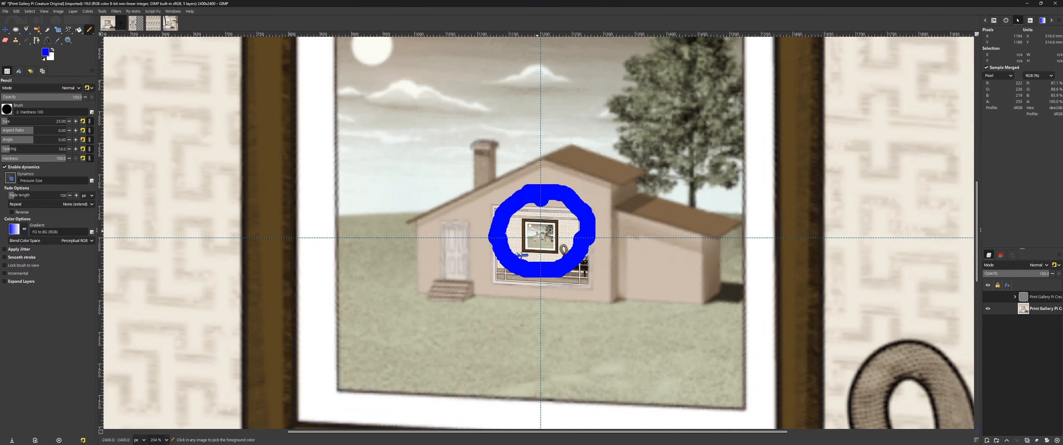
{"action": "scroll", "coordinate": [540, 237], "scroll_direction": "up", "scroll_amount": 12}
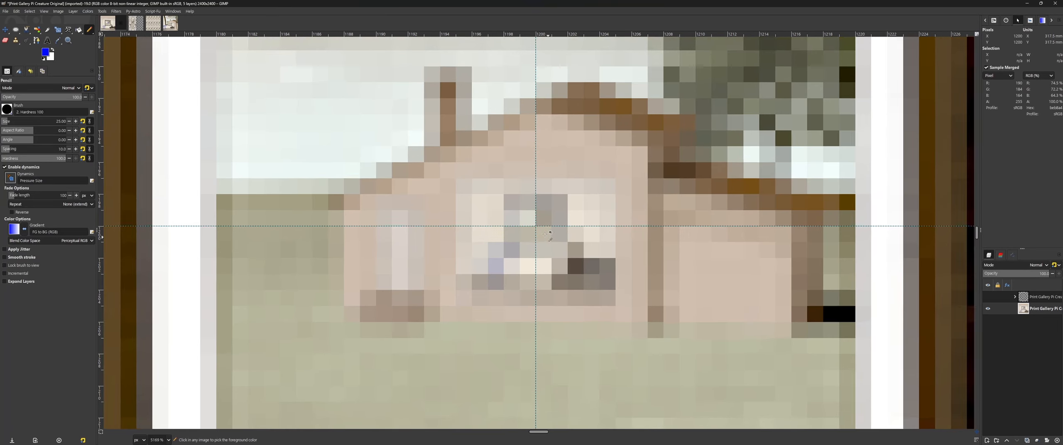
{"action": "scroll", "coordinate": [543, 232], "scroll_direction": "down", "scroll_amount": 6}
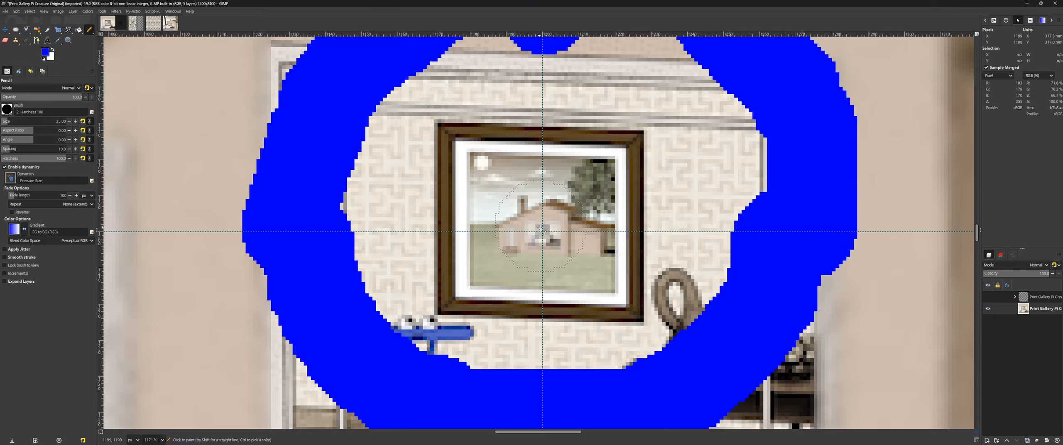
Step: Undo the pencil marks around the nested window at the image centre
{"action": "left_click", "coordinate": [540, 229]}
{"action": "key", "text": "ctrl+z"}
{"action": "scroll", "coordinate": [553, 232], "scroll_direction": "down", "scroll_amount": 3}
{"action": "key", "text": "ctrl+z"}
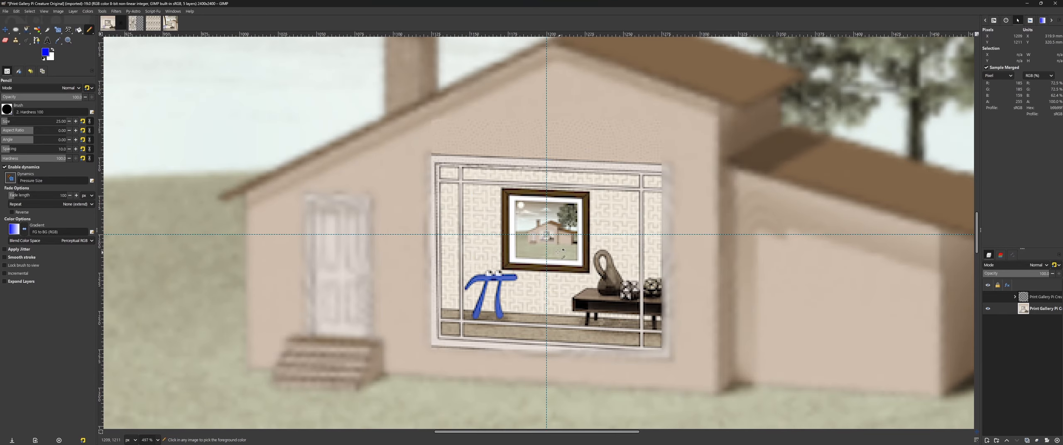
{"action": "scroll", "coordinate": [546, 256], "scroll_direction": "down", "scroll_amount": 8}
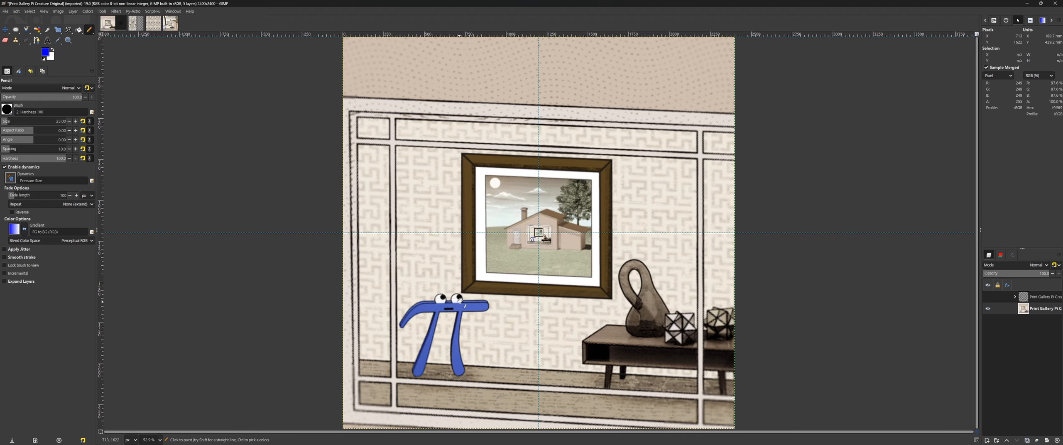
Step: Try a freehand pencil loop on the wallpaper between the picture frame and the vertical panel line, and undo it
{"action": "scroll", "coordinate": [460, 300], "scroll_direction": "up", "scroll_amount": 2}
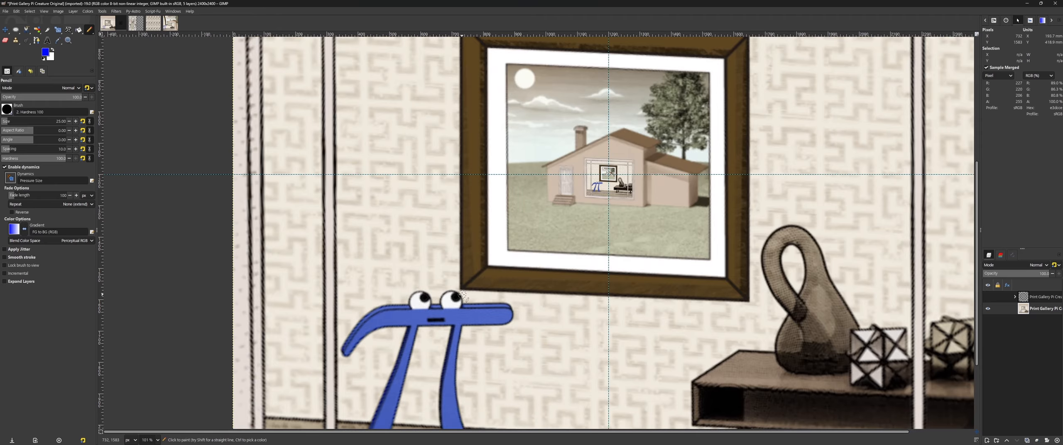
{"action": "scroll", "coordinate": [461, 295], "scroll_direction": "down", "scroll_amount": 3}
{"action": "scroll", "coordinate": [706, 232], "scroll_direction": "up", "scroll_amount": 4}
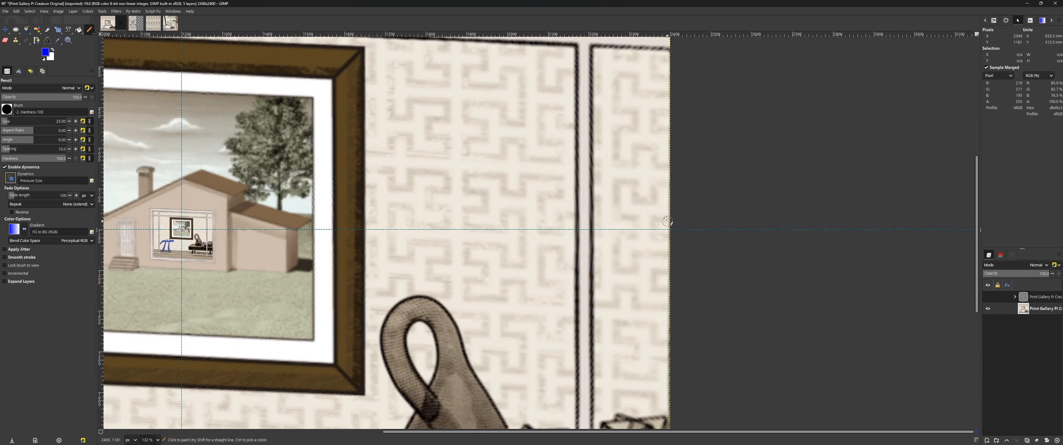
{"action": "mouse_move", "coordinate": [498, 148]}
{"action": "left_mouse_down"}
{"action": "mouse_move", "coordinate": [540, 176]}
{"action": "mouse_move", "coordinate": [473, 204]}
{"action": "left_mouse_up"}
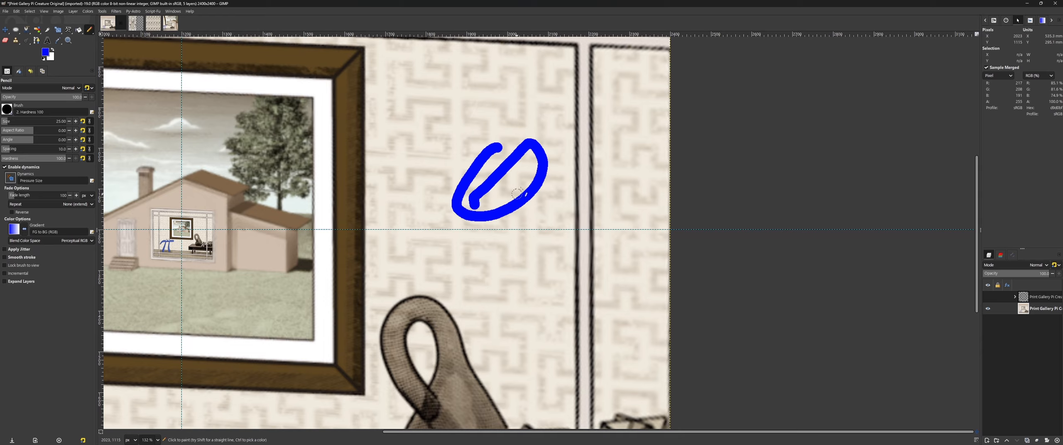
{"action": "key", "text": "ctrl+z"}
Step: Try a few separate pencil strokes on the wallpaper beside the frame and undo all except the first short, near-vertical one
{"action": "left_click_drag", "start_coordinate": [508, 157], "coordinate": [498, 203]}
{"action": "left_click_drag", "start_coordinate": [528, 198], "coordinate": [498, 231]}
{"action": "mouse_move", "coordinate": [571, 154]}
{"action": "left_mouse_down"}
{"action": "mouse_move", "coordinate": [584, 196]}
{"action": "mouse_move", "coordinate": [549, 207]}
{"action": "mouse_move", "coordinate": [575, 245]}
{"action": "left_mouse_up"}
{"action": "left_click_drag", "start_coordinate": [473, 126], "coordinate": [463, 238]}
{"action": "key", "text": "ctrl+z"}
{"action": "key", "text": "ctrl+z"}
{"action": "key", "text": "ctrl+z"}
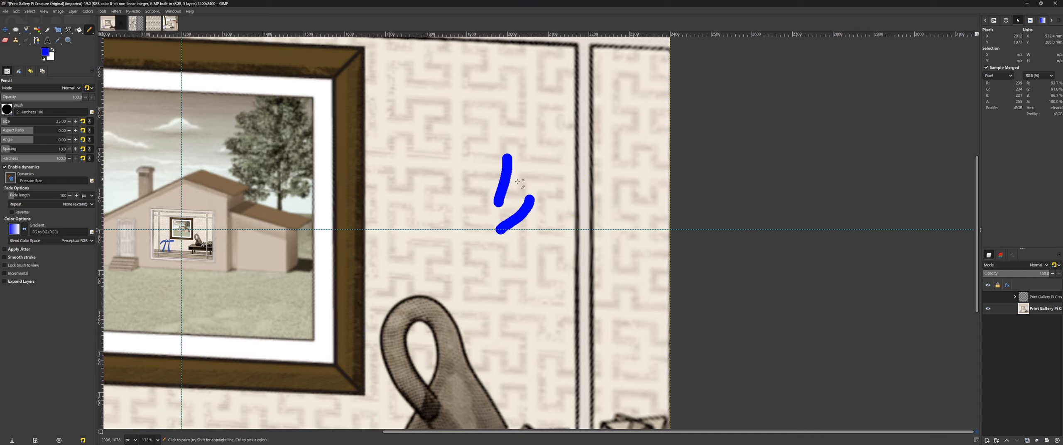
{"action": "key", "text": "ctrl+z"}
Step: Try writing a plus sign and further characters beside the vertical pencil stroke, and undo them
{"action": "left_click_drag", "start_coordinate": [515, 184], "coordinate": [552, 179]}
{"action": "left_click_drag", "start_coordinate": [525, 159], "coordinate": [523, 198]}
{"action": "mouse_move", "coordinate": [565, 158]}
{"action": "left_mouse_down"}
{"action": "mouse_move", "coordinate": [596, 142]}
{"action": "mouse_move", "coordinate": [556, 210]}
{"action": "left_mouse_up"}
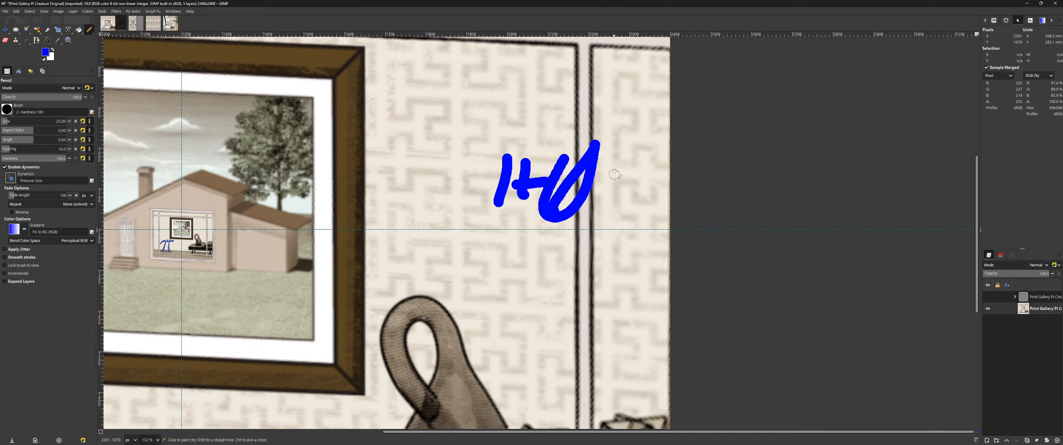
{"action": "left_click_drag", "start_coordinate": [615, 174], "coordinate": [605, 220]}
{"action": "left_click", "coordinate": [617, 149]}
{"action": "key", "text": "ctrl+z"}
{"action": "key", "text": "ctrl+z"}
{"action": "key", "text": "ctrl+z"}
{"action": "key", "text": "ctrl+z"}
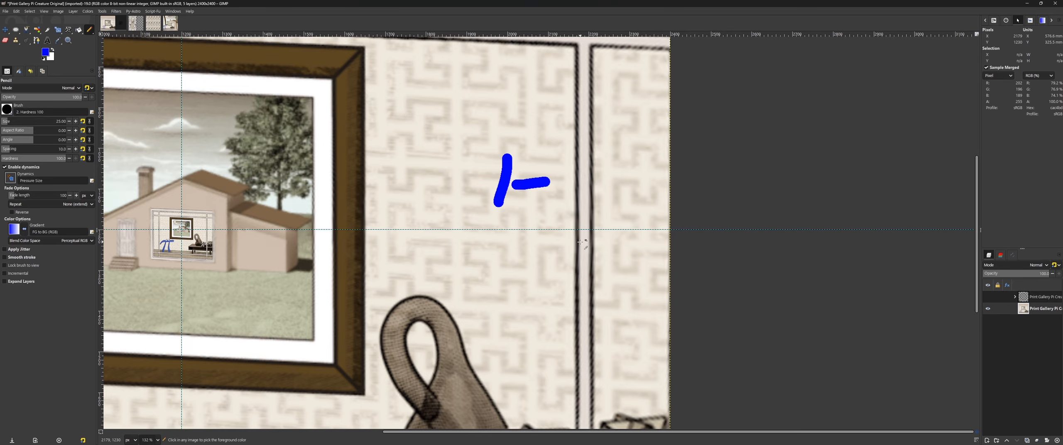
{"action": "key", "text": "ctrl+z"}
Step: Try a closed loop around the vertical pencil stroke with a curved line under it, and undo all the marks
{"action": "mouse_move", "coordinate": [473, 143]}
{"action": "left_mouse_down"}
{"action": "mouse_move", "coordinate": [499, 122]}
{"action": "mouse_move", "coordinate": [469, 134]}
{"action": "left_mouse_up"}
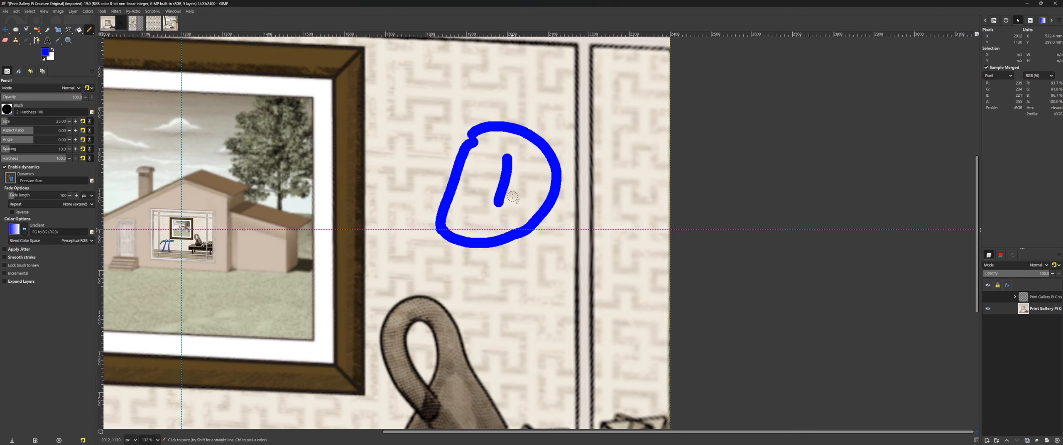
{"action": "left_click_drag", "start_coordinate": [461, 210], "coordinate": [519, 220]}
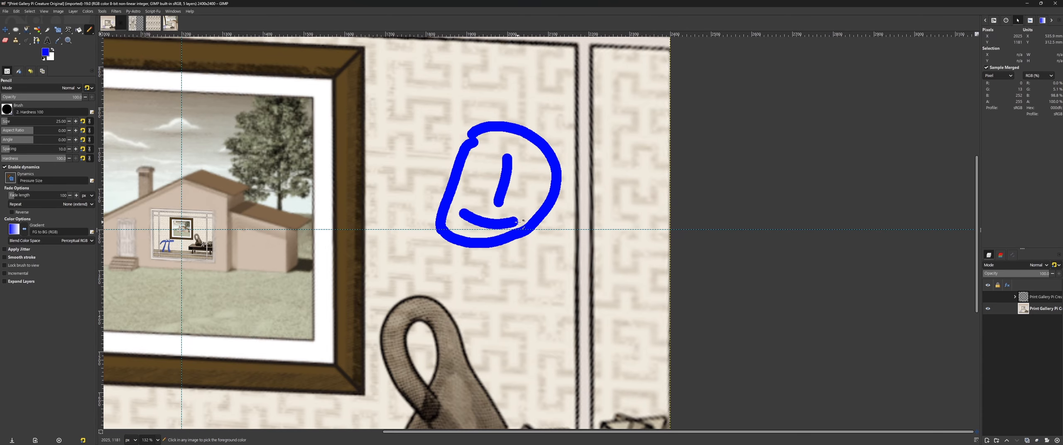
{"action": "key", "text": "ctrl+z"}
{"action": "key", "text": "ctrl+z"}
{"action": "key", "text": "ctrl+z"}
{"action": "key", "text": "ctrl+z"}
{"action": "key", "text": "shift+ctrl+j"}
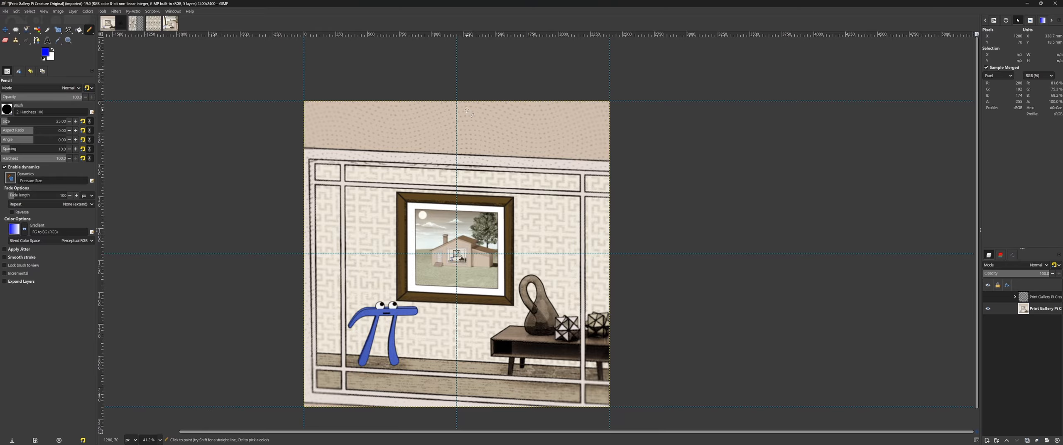
Step: Try short pencil marks where the guides meet the top, bottom and left edges of the image, undoing each in turn
{"action": "left_click_drag", "start_coordinate": [467, 110], "coordinate": [469, 126]}
{"action": "key", "text": "ctrl+z"}
{"action": "left_click_drag", "start_coordinate": [466, 388], "coordinate": [483, 390]}
{"action": "left_click_drag", "start_coordinate": [493, 374], "coordinate": [484, 397]}
{"action": "key", "text": "ctrl+z"}
{"action": "key", "text": "ctrl+z"}
{"action": "left_click_drag", "start_coordinate": [308, 237], "coordinate": [321, 240]}
{"action": "left_click_drag", "start_coordinate": [335, 224], "coordinate": [335, 236]}
{"action": "key", "text": "ctrl+z"}
{"action": "key", "text": "ctrl+z"}
Step: Try a pencil circle at the guide intersection and a mark near the image's right edge, and undo both
{"action": "scroll", "coordinate": [561, 295], "scroll_direction": "up", "scroll_amount": 2}
{"action": "left_click_drag", "start_coordinate": [542, 224], "coordinate": [544, 228]}
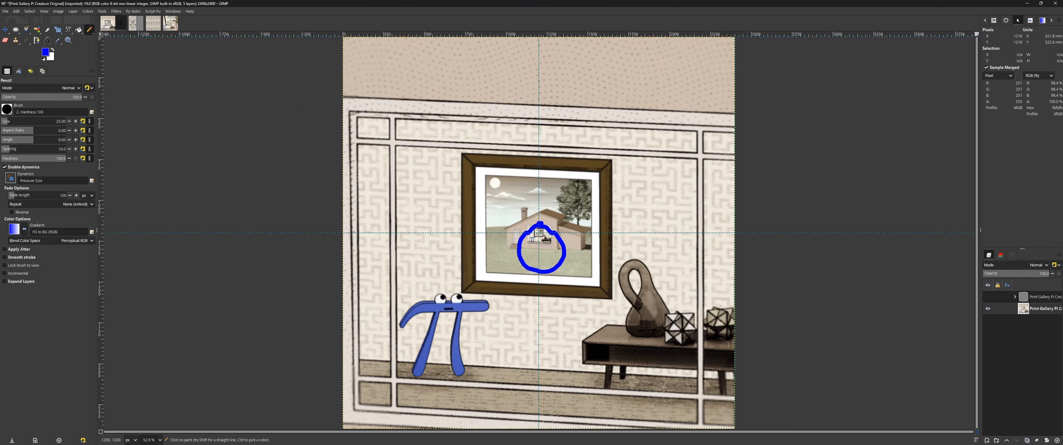
{"action": "key", "text": "ctrl+z"}
{"action": "mouse_move", "coordinate": [726, 222]}
{"action": "left_mouse_down"}
{"action": "mouse_move", "coordinate": [722, 208]}
{"action": "mouse_move", "coordinate": [709, 216]}
{"action": "left_mouse_up"}
{"action": "key", "text": "ctrl+z"}
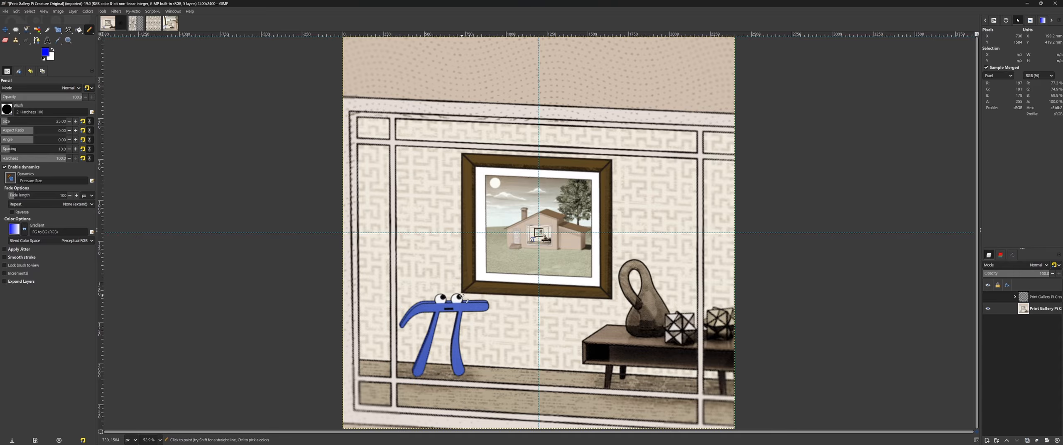
Step: Try a straight pencil line from the blue pi creature's eye to the image centre, and undo it
{"action": "left_click", "coordinate": [462, 296]}
{"action": "left_click", "coordinate": [539, 233], "text": "shift"}
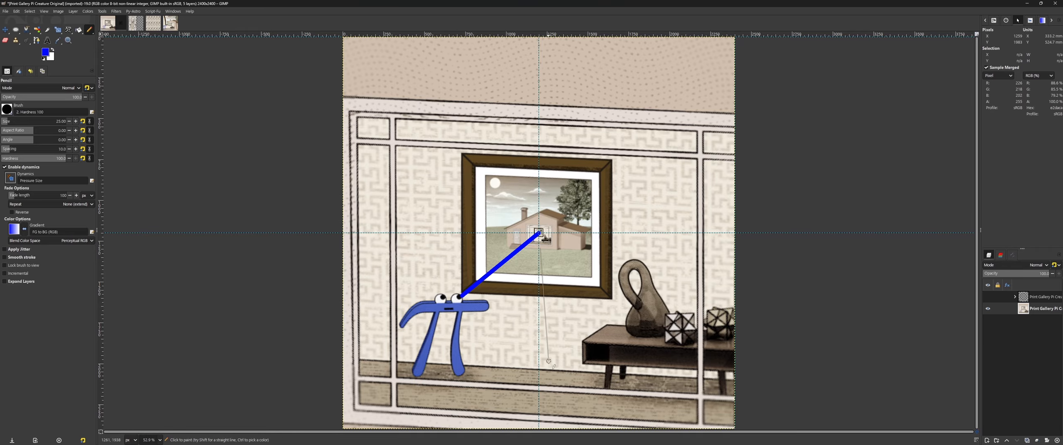
{"action": "scroll", "coordinate": [540, 233], "scroll_direction": "up", "scroll_amount": 8}
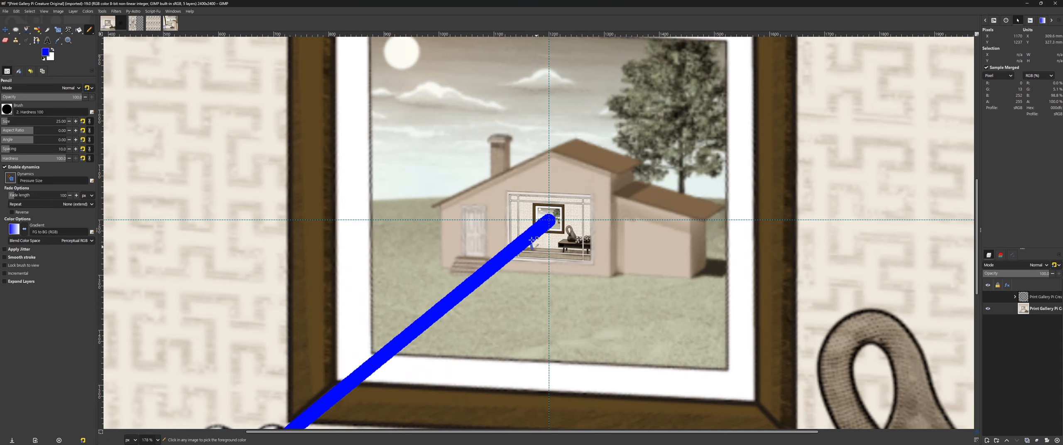
{"action": "key", "text": "ctrl+z"}
{"action": "key", "text": "ctrl+y"}
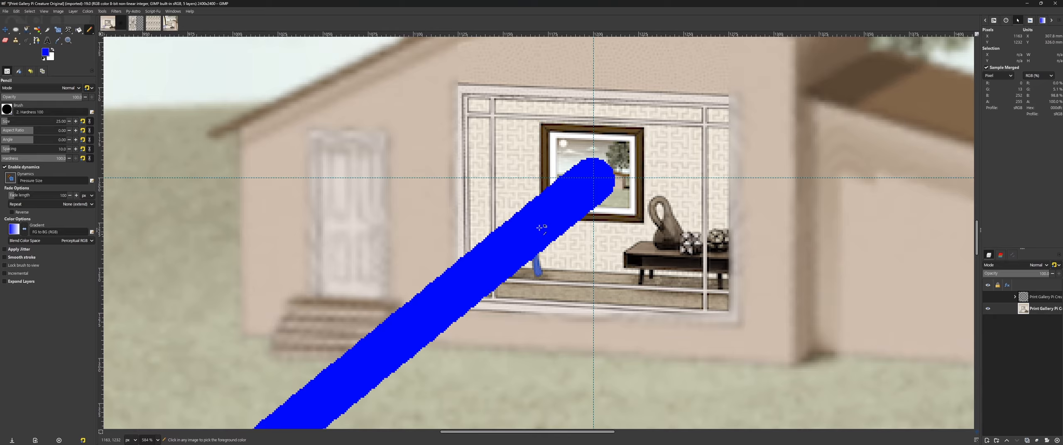
{"action": "key", "text": "ctrl+z"}
Step: Examine the nested room and its pi creature around the guide intersection, down to individual pixels
{"action": "scroll", "coordinate": [564, 196], "scroll_direction": "up", "scroll_amount": 7}
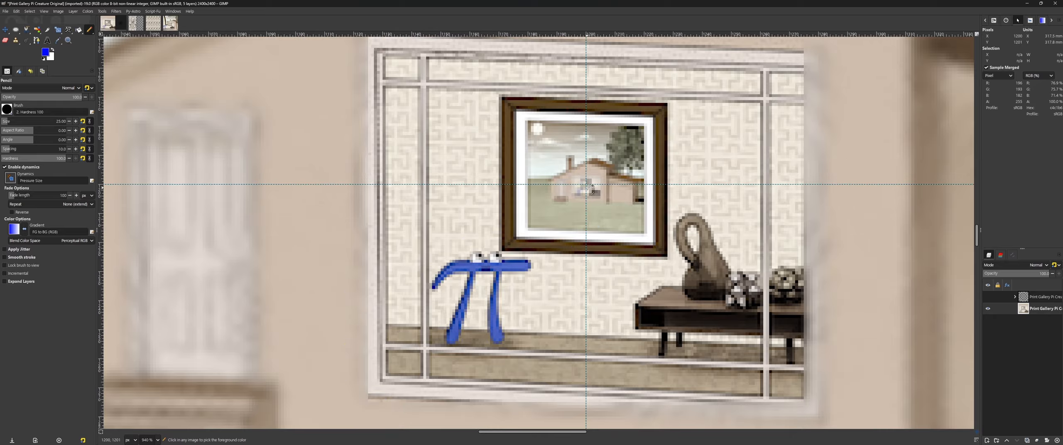
{"action": "scroll", "coordinate": [552, 200], "scroll_direction": "up", "scroll_amount": 2}
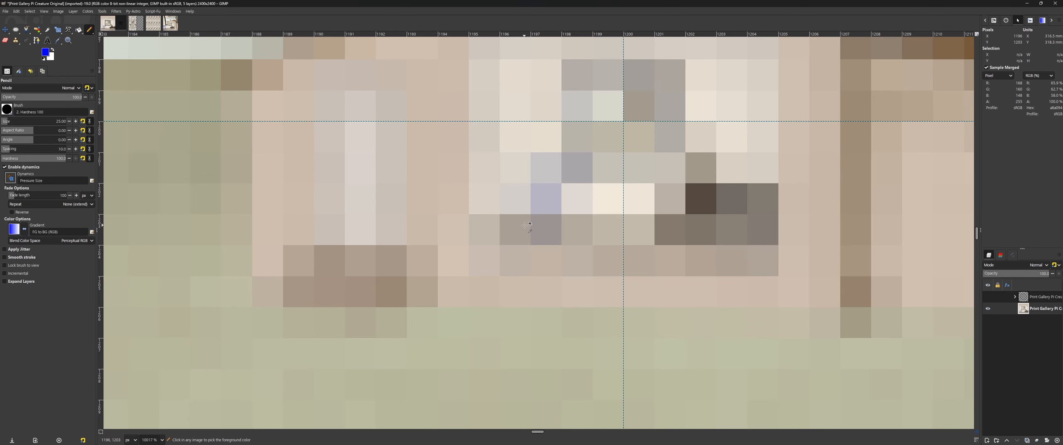
{"action": "scroll", "coordinate": [563, 183], "scroll_direction": "down", "scroll_amount": 4}
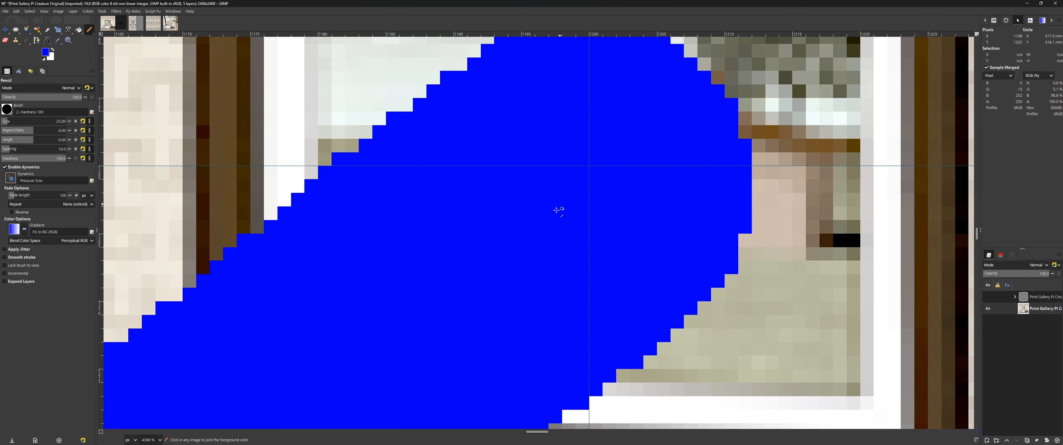
{"action": "scroll", "coordinate": [541, 226], "scroll_direction": "down", "scroll_amount": 5}
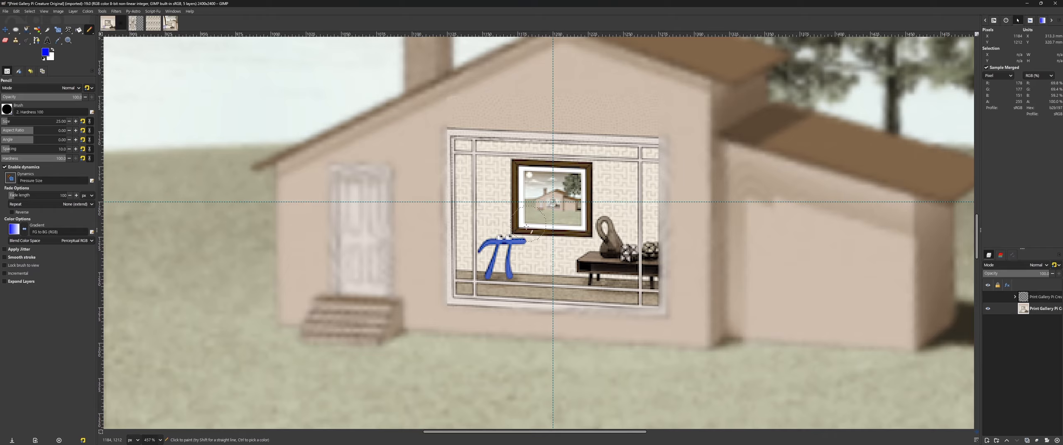
{"action": "scroll", "coordinate": [569, 220], "scroll_direction": "up", "scroll_amount": 5}
{"action": "scroll", "coordinate": [563, 217], "scroll_direction": "up", "scroll_amount": 2}
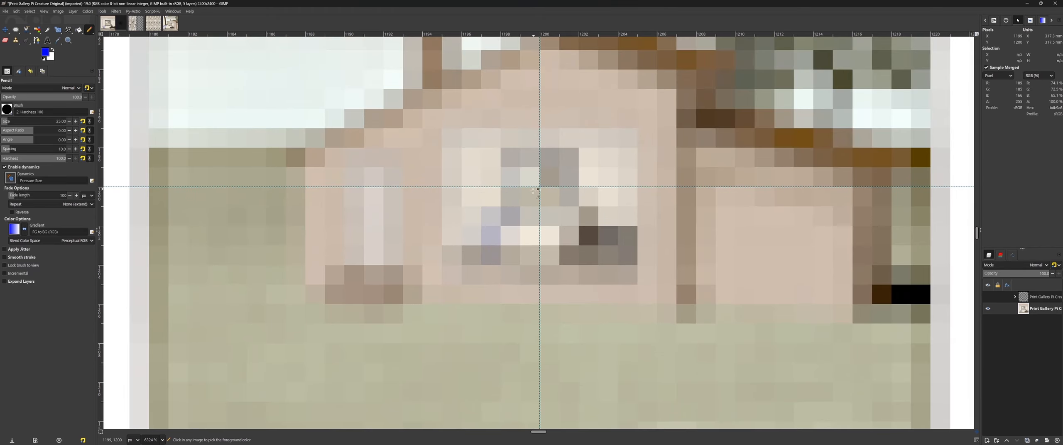
{"action": "scroll", "coordinate": [539, 178], "scroll_direction": "up", "scroll_amount": 5}
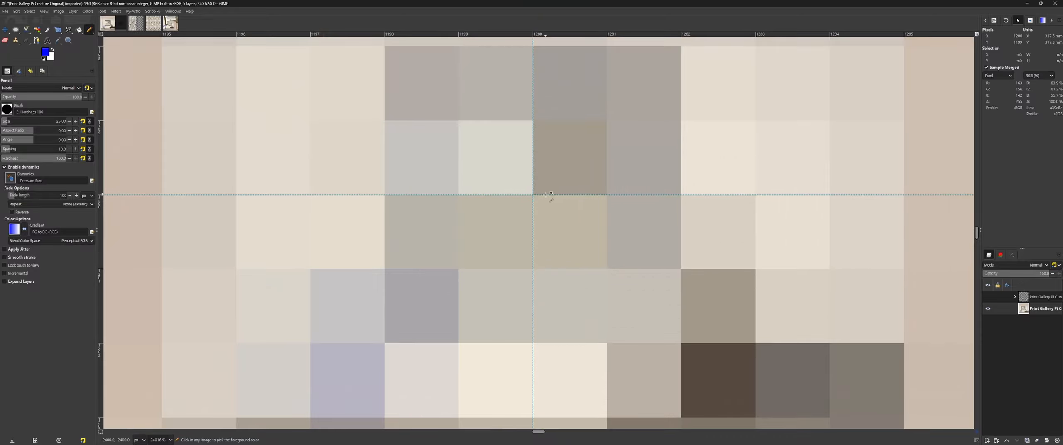
{"action": "key", "text": "ctrl+z"}
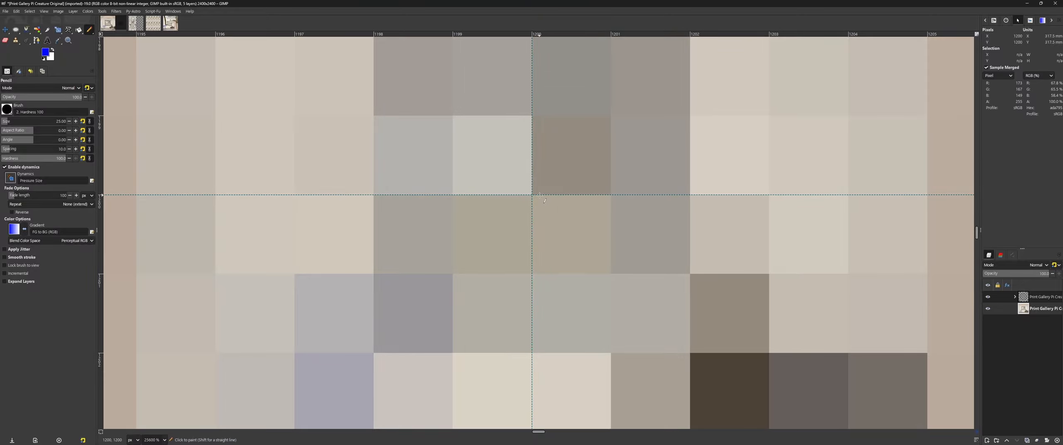
{"action": "key", "text": "ctrl+y"}
{"action": "key", "text": "ctrl+shift+j"}
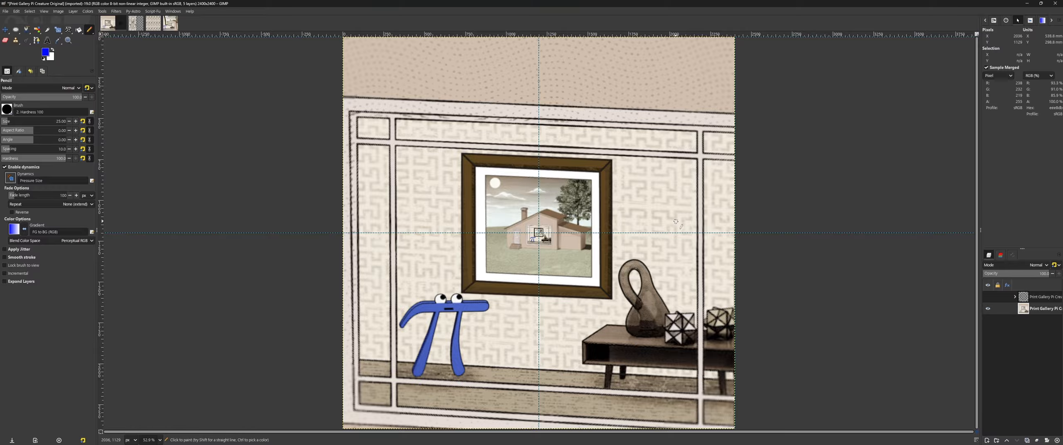
Step: Show the grid-and-rings overlay layer group above the picture and examine how its pattern repeats toward the image centre
{"action": "left_click", "coordinate": [988, 297]}
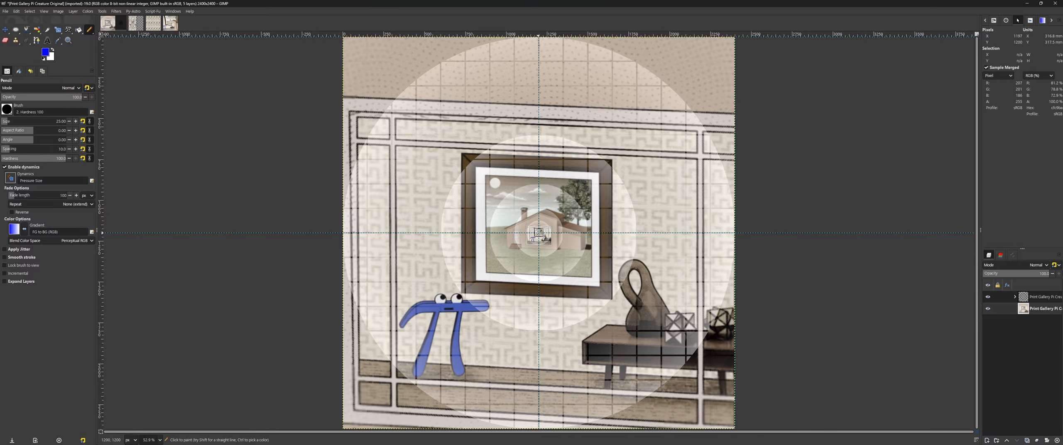
{"action": "scroll", "coordinate": [538, 232], "scroll_direction": "up", "scroll_amount": 6}
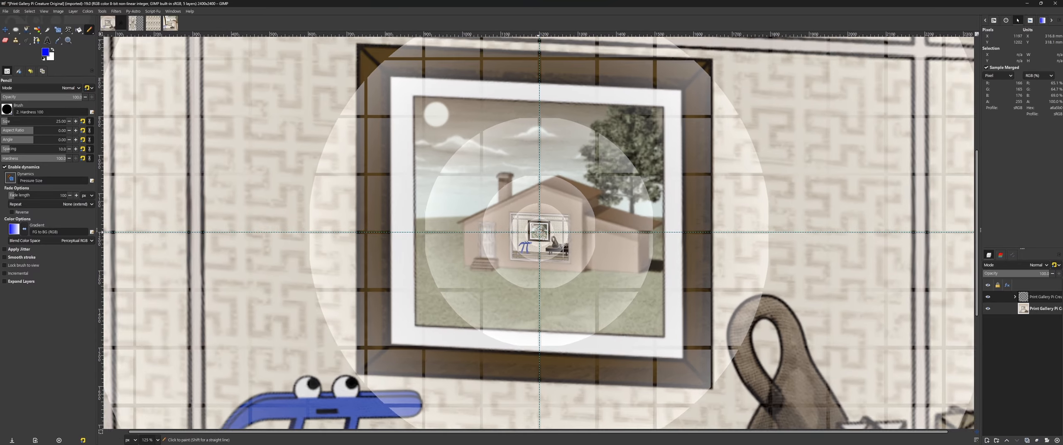
{"action": "scroll", "coordinate": [538, 232], "scroll_direction": "down", "scroll_amount": 3}
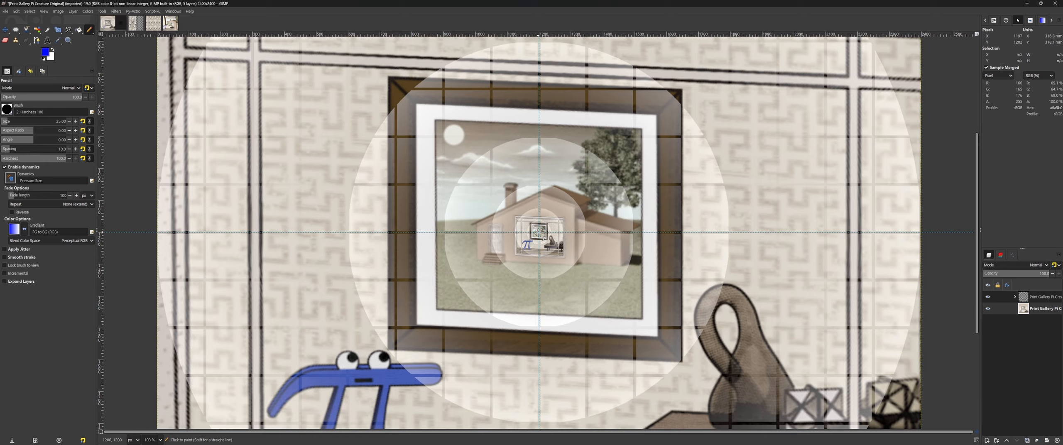
{"action": "scroll", "coordinate": [539, 231], "scroll_direction": "up", "scroll_amount": 4}
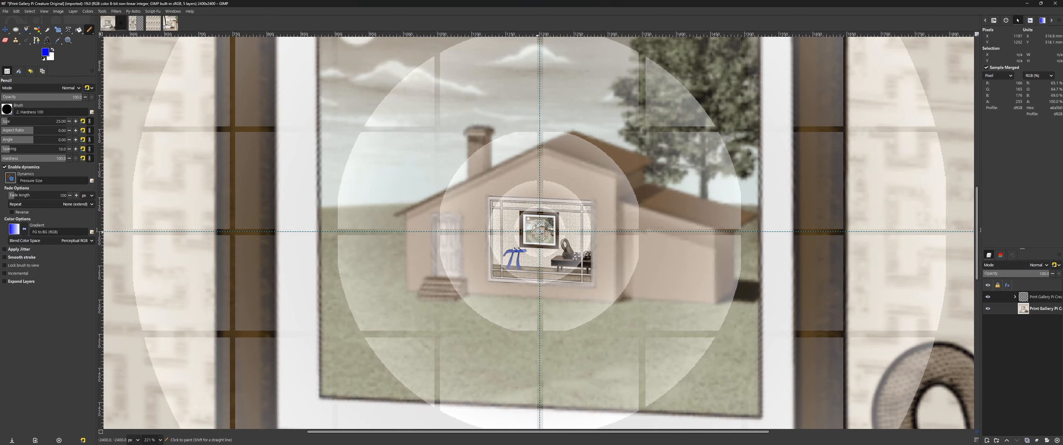
{"action": "scroll", "coordinate": [539, 231], "scroll_direction": "up", "scroll_amount": 4}
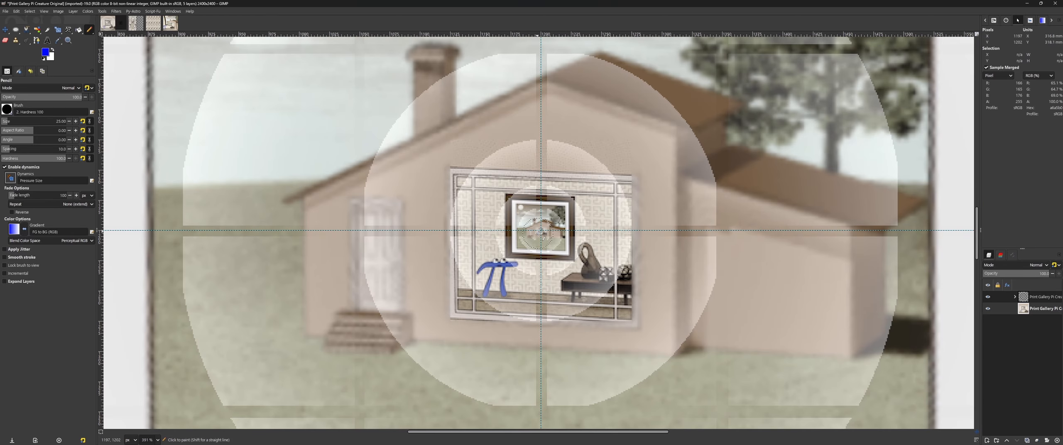
{"action": "scroll", "coordinate": [539, 231], "scroll_direction": "up", "scroll_amount": 4}
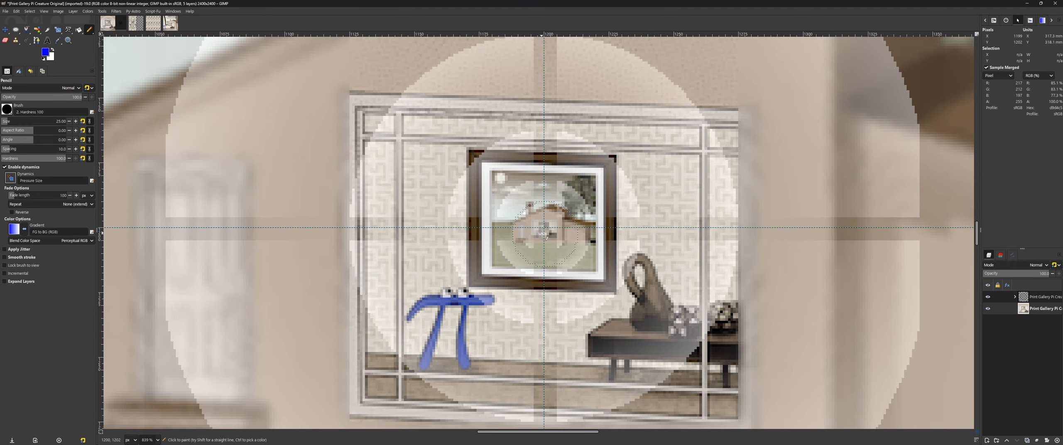
{"action": "key", "text": "shift"}
{"action": "key", "text": "shift+ctrl+j"}
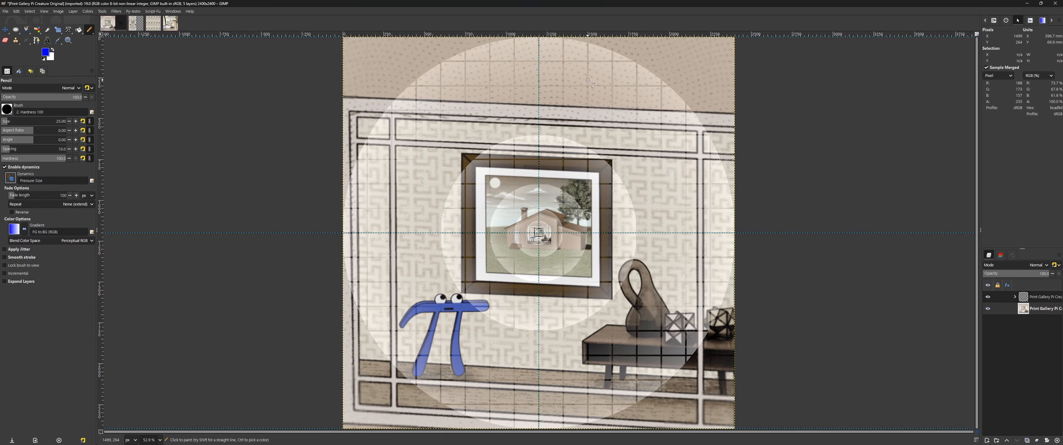
Step: Switch to the second open image, which holds the warped, vertically repeating version of the picture
{"action": "left_click", "coordinate": [135, 28]}
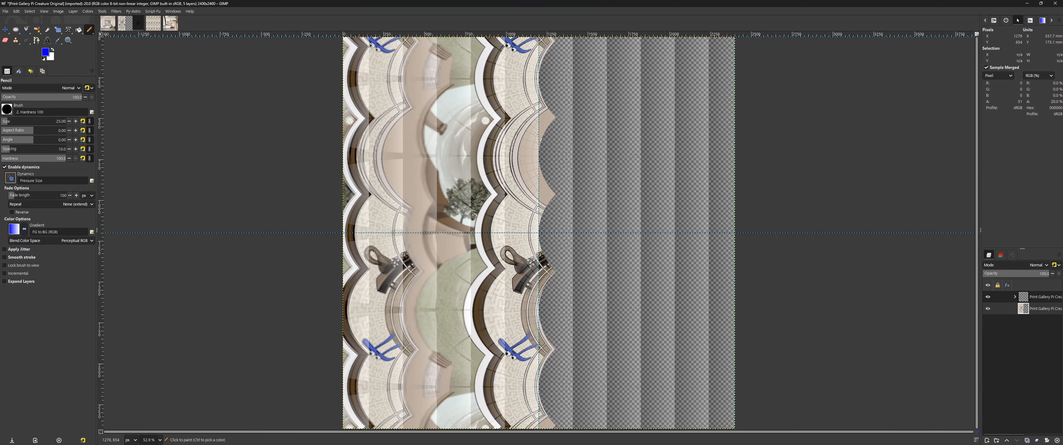
Step: Try a vertical pencil stroke on the warped image and freehand strokes beside the pi creature on the original, undoing each one
{"action": "left_click_drag", "start_coordinate": [576, 82], "coordinate": [579, 395]}
{"action": "key", "text": "ctrl+z"}
{"action": "left_click", "coordinate": [108, 24]}
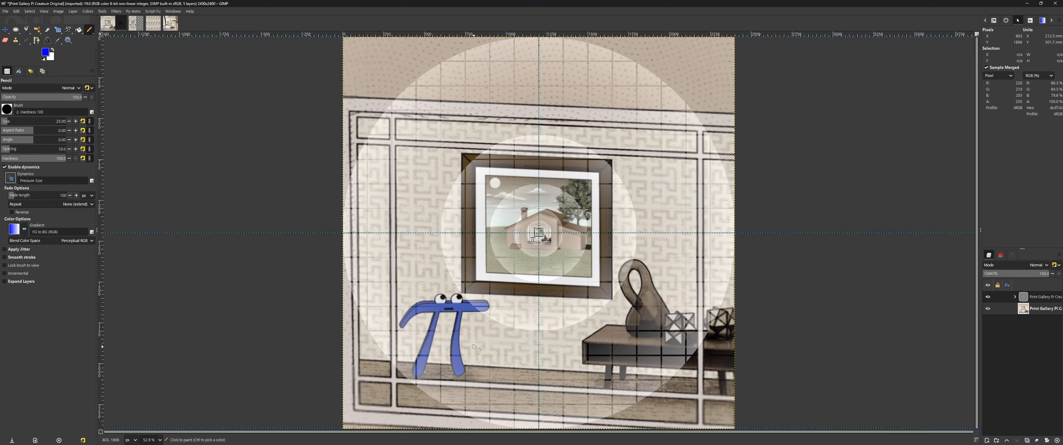
{"action": "mouse_move", "coordinate": [463, 332]}
{"action": "left_mouse_down"}
{"action": "mouse_move", "coordinate": [533, 362]}
{"action": "mouse_move", "coordinate": [600, 370]}
{"action": "left_mouse_up"}
{"action": "key", "text": "ctrl+z"}
{"action": "mouse_move", "coordinate": [461, 299]}
{"action": "left_mouse_down"}
{"action": "mouse_move", "coordinate": [518, 336]}
{"action": "mouse_move", "coordinate": [571, 336]}
{"action": "mouse_move", "coordinate": [629, 283]}
{"action": "mouse_move", "coordinate": [644, 227]}
{"action": "mouse_move", "coordinate": [605, 147]}
{"action": "mouse_move", "coordinate": [563, 129]}
{"action": "mouse_move", "coordinate": [483, 136]}
{"action": "mouse_move", "coordinate": [464, 161]}
{"action": "mouse_move", "coordinate": [461, 152]}
{"action": "mouse_move", "coordinate": [437, 225]}
{"action": "mouse_move", "coordinate": [453, 300]}
{"action": "left_mouse_up"}
{"action": "key", "text": "ctrl+z"}
Step: On the warped image, try a straight vertical pencil line from one pi creature's eye to its next repetition, and undo it
{"action": "left_click", "coordinate": [135, 24]}
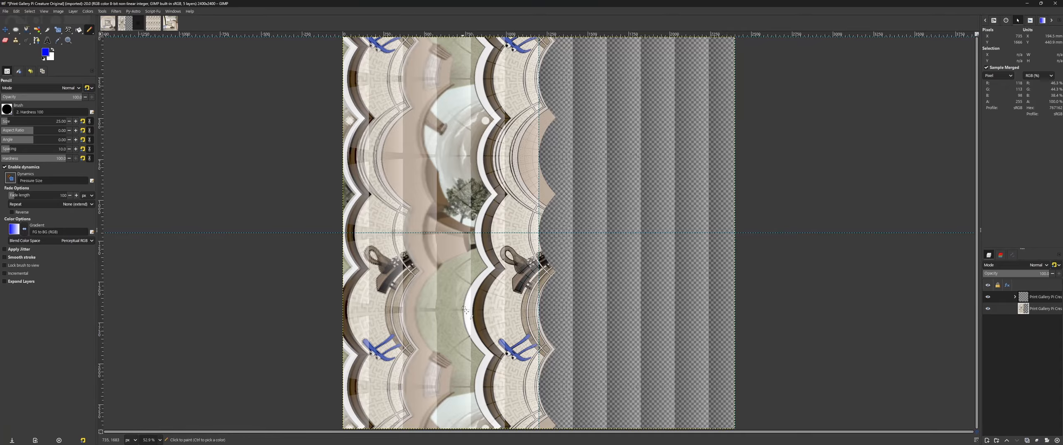
{"action": "scroll", "coordinate": [465, 310], "scroll_direction": "up", "scroll_amount": 5}
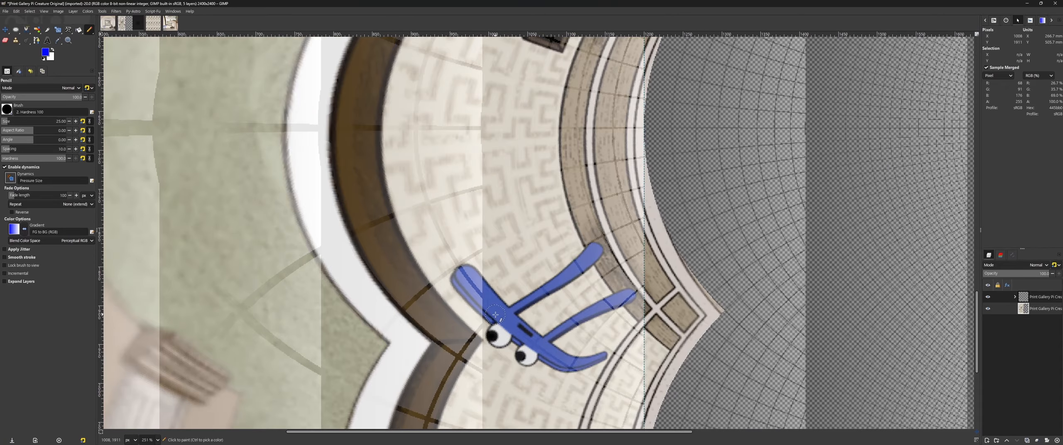
{"action": "scroll", "coordinate": [495, 314], "scroll_direction": "up", "scroll_amount": 15}
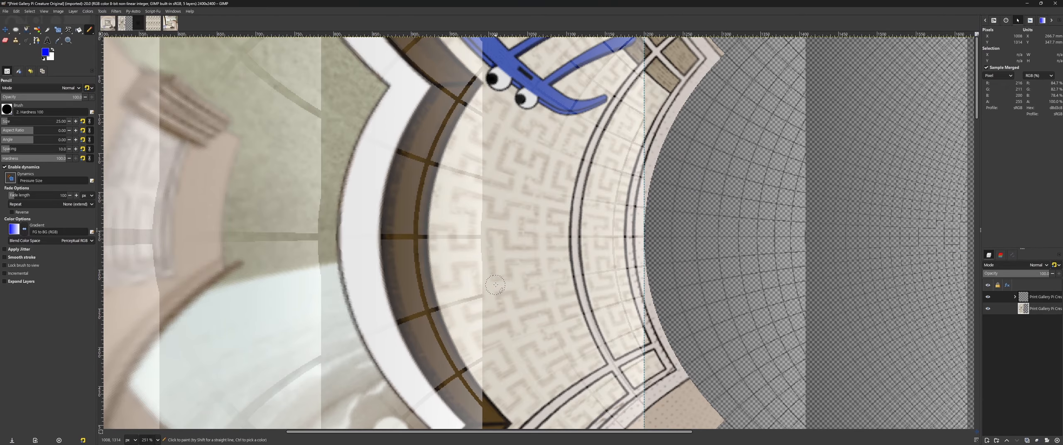
{"action": "left_click", "coordinate": [493, 98], "text": "shift"}
{"action": "scroll", "coordinate": [518, 222], "scroll_direction": "down", "scroll_amount": 17}
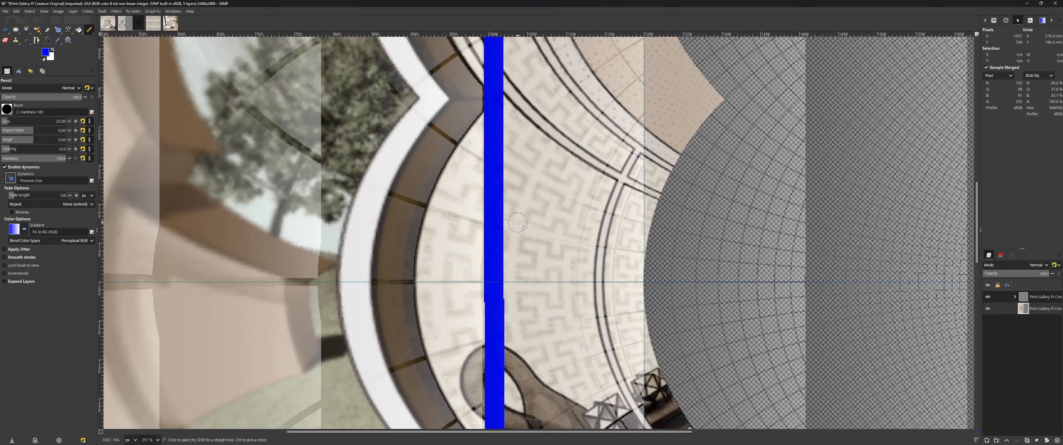
{"action": "scroll", "coordinate": [518, 222], "scroll_direction": "down", "scroll_amount": 15}
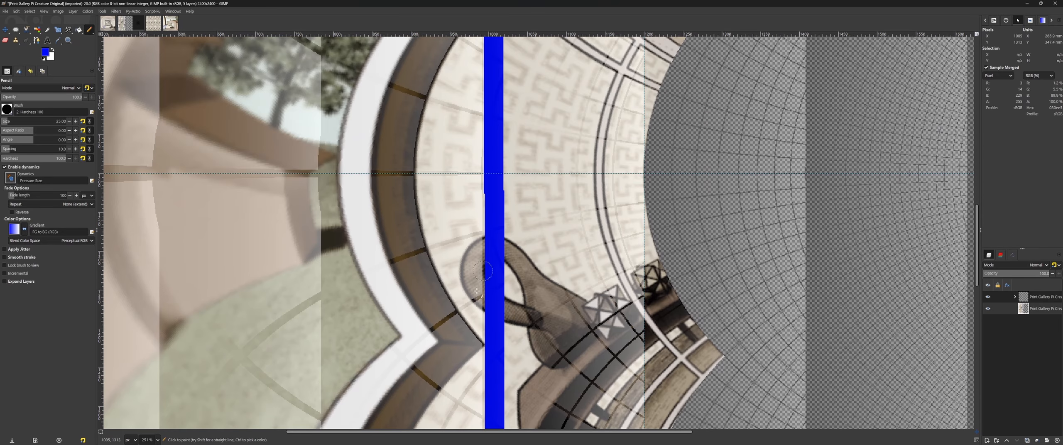
{"action": "scroll", "coordinate": [477, 290], "scroll_direction": "up", "scroll_amount": 10}
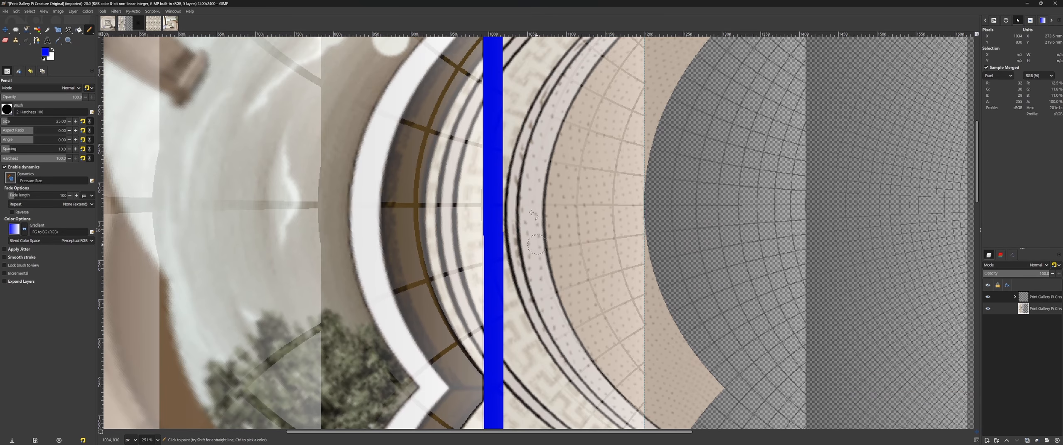
{"action": "scroll", "coordinate": [531, 213], "scroll_direction": "up", "scroll_amount": 9}
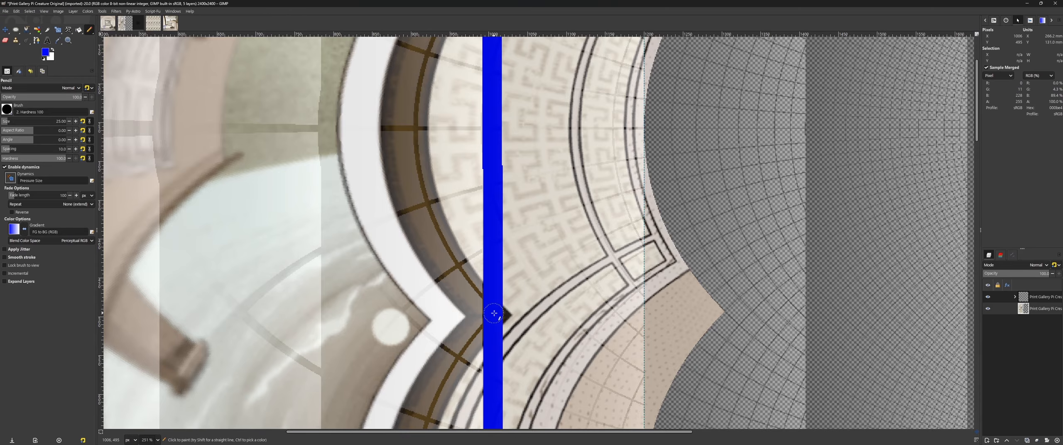
{"action": "scroll", "coordinate": [496, 314], "scroll_direction": "up", "scroll_amount": 7}
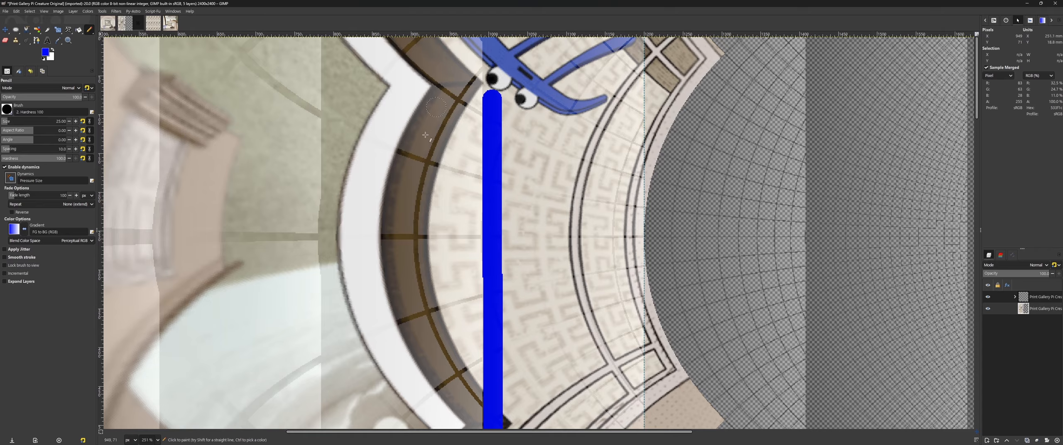
{"action": "key", "text": "ctrl"}
{"action": "key", "text": "ctrl+z"}
{"action": "key", "text": "shift"}
{"action": "key", "text": "ctrl+shift+j"}
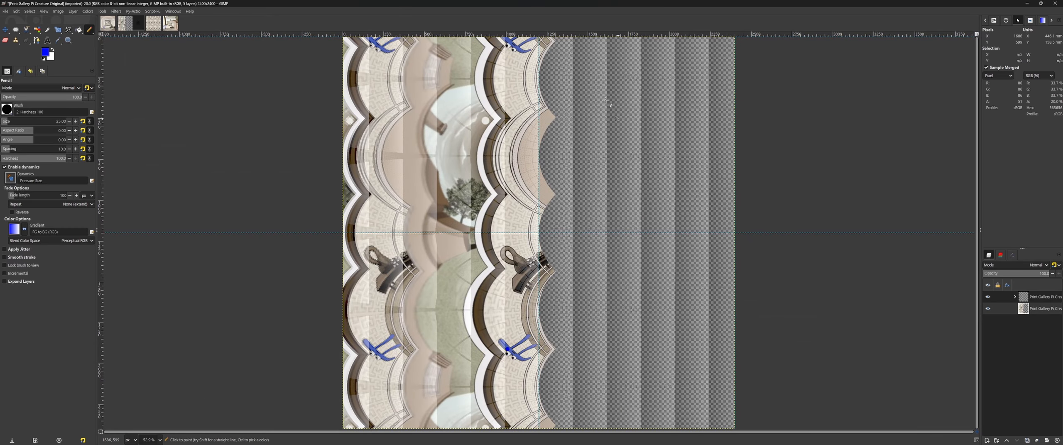
Step: Alternate between the original gridded picture and its warped version to compare them, ending on the original
{"action": "left_click", "coordinate": [108, 23]}
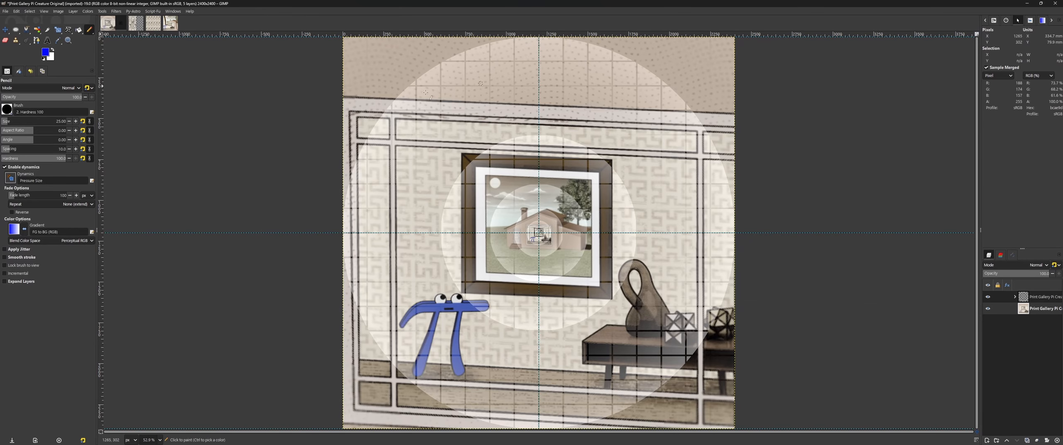
{"action": "left_click", "coordinate": [136, 23]}
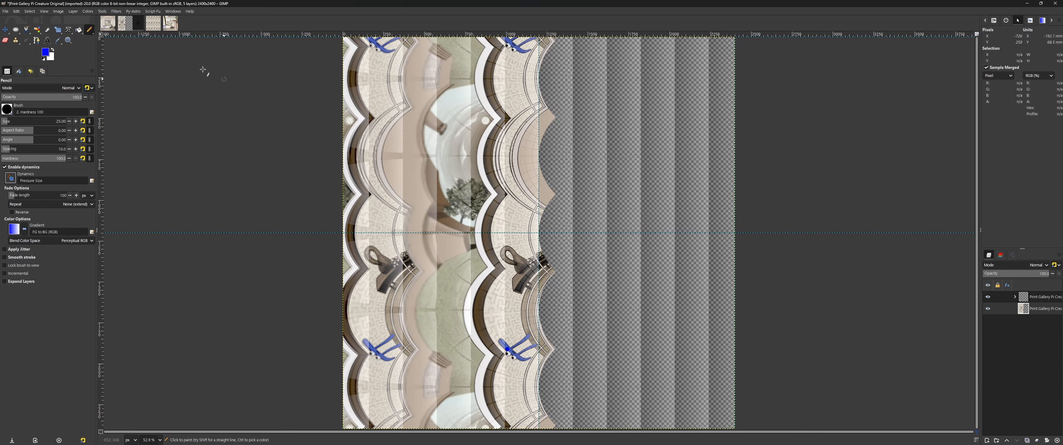
{"action": "left_click", "coordinate": [107, 27]}
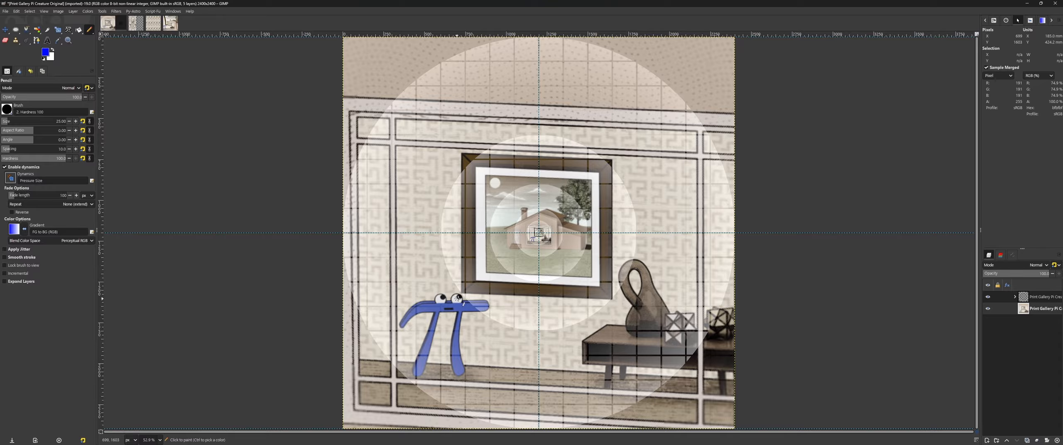
Step: Try a straight pencil line from the large pi creature's eye to the guide intersection, and undo it
{"action": "scroll", "coordinate": [459, 298], "scroll_direction": "up", "scroll_amount": 3}
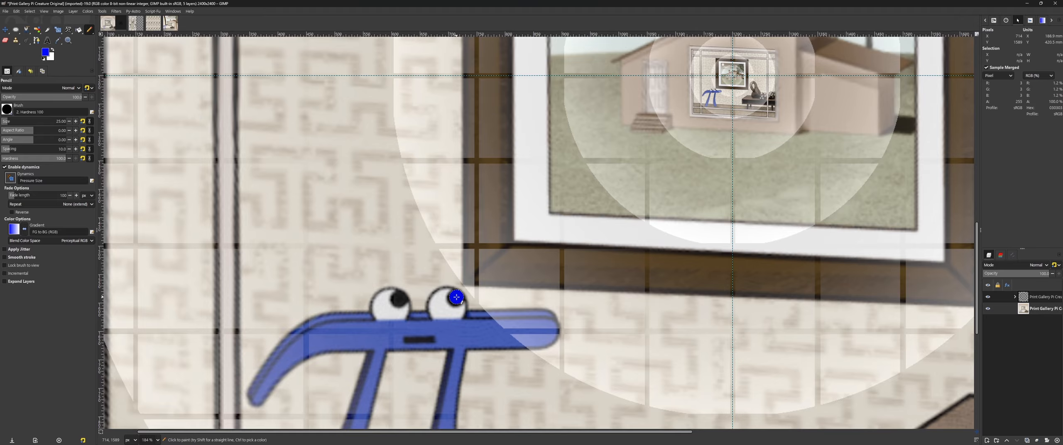
{"action": "scroll", "coordinate": [669, 202], "scroll_direction": "up", "scroll_amount": 5}
{"action": "left_click", "coordinate": [732, 293], "text": "shift"}
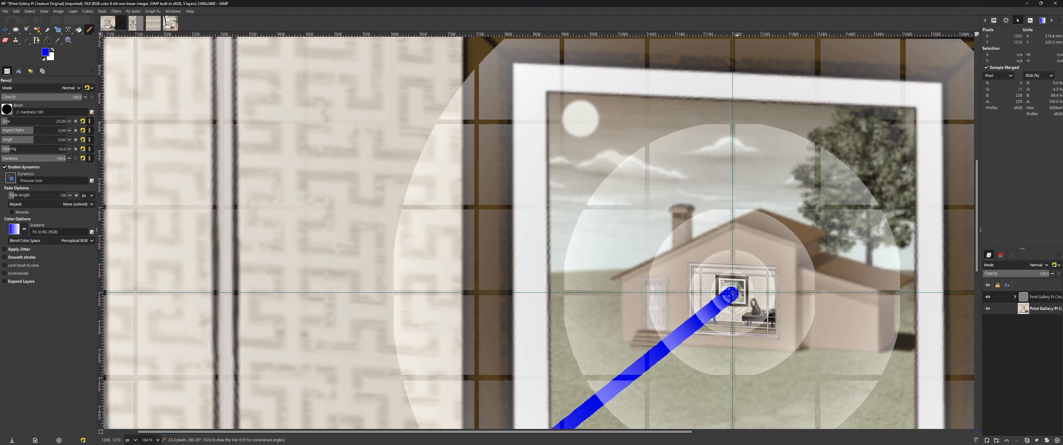
{"action": "scroll", "coordinate": [647, 258], "scroll_direction": "down", "scroll_amount": 3}
{"action": "scroll", "coordinate": [647, 258], "scroll_direction": "down", "scroll_amount": 2}
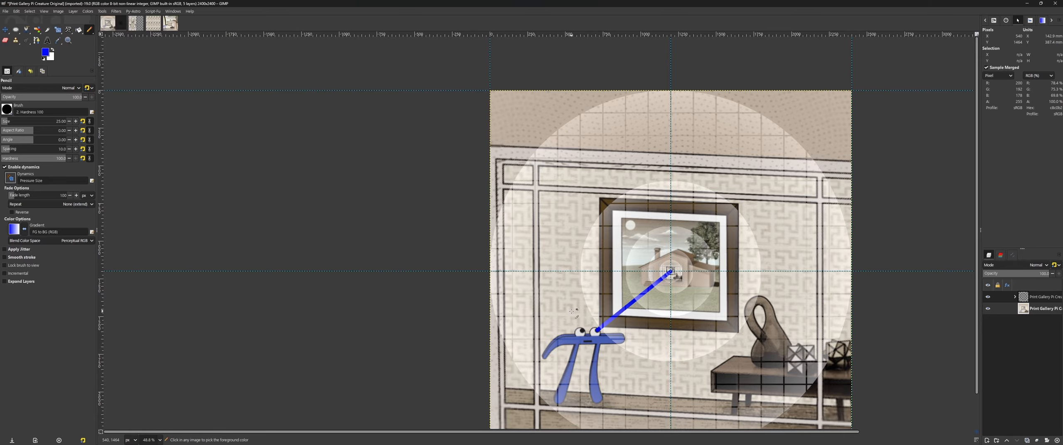
{"action": "key", "text": "ctrl+z"}
{"action": "key", "text": "ctrl+shift+j"}
Step: On the warped image, replace the old pencil dot on the sharp pi creature's eye with a new one and examine the pixelated copy
{"action": "left_click", "coordinate": [136, 24]}
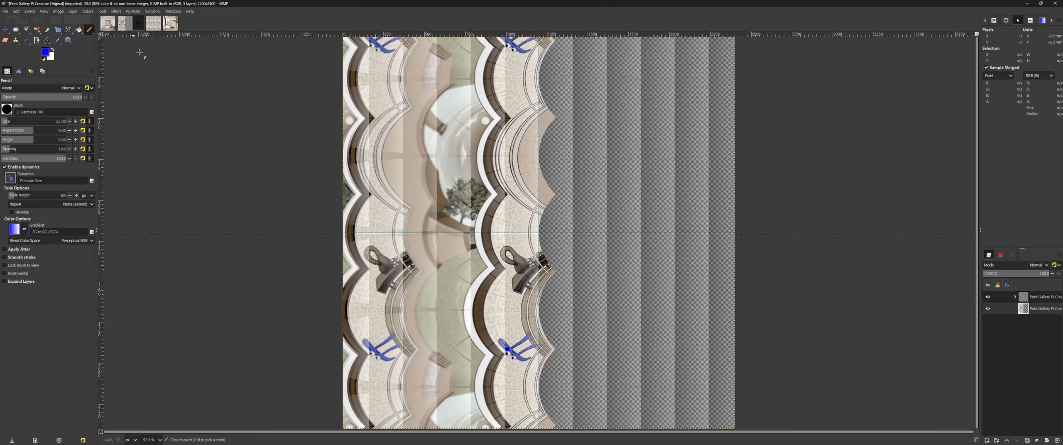
{"action": "scroll", "coordinate": [505, 354], "scroll_direction": "up", "scroll_amount": 5}
{"action": "key", "text": "ctrl+z"}
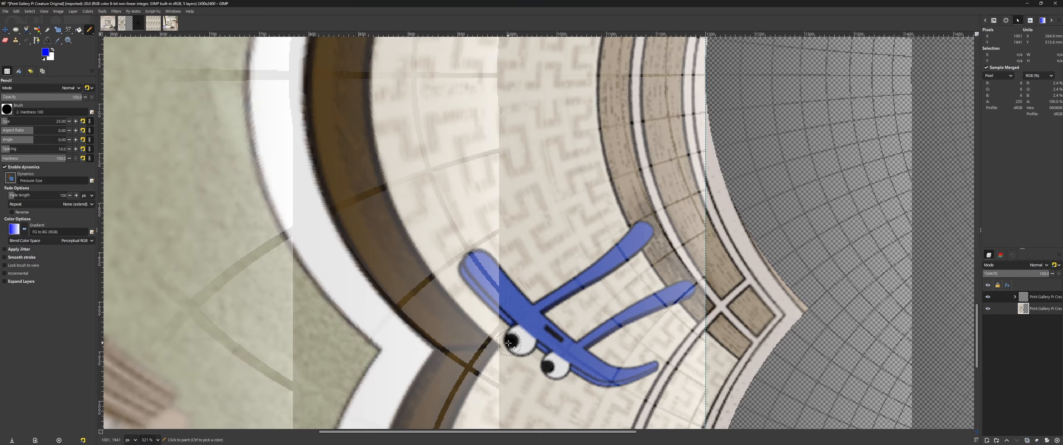
{"action": "left_click", "coordinate": [509, 343]}
{"action": "scroll", "coordinate": [508, 343], "scroll_direction": "down", "scroll_amount": 8}
{"action": "scroll", "coordinate": [388, 350], "scroll_direction": "up", "scroll_amount": 4}
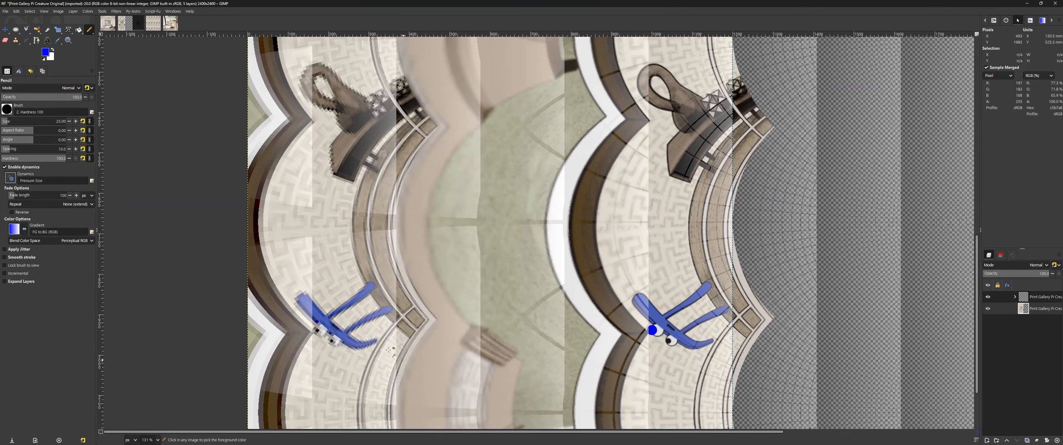
{"action": "scroll", "coordinate": [388, 350], "scroll_direction": "up", "scroll_amount": 4}
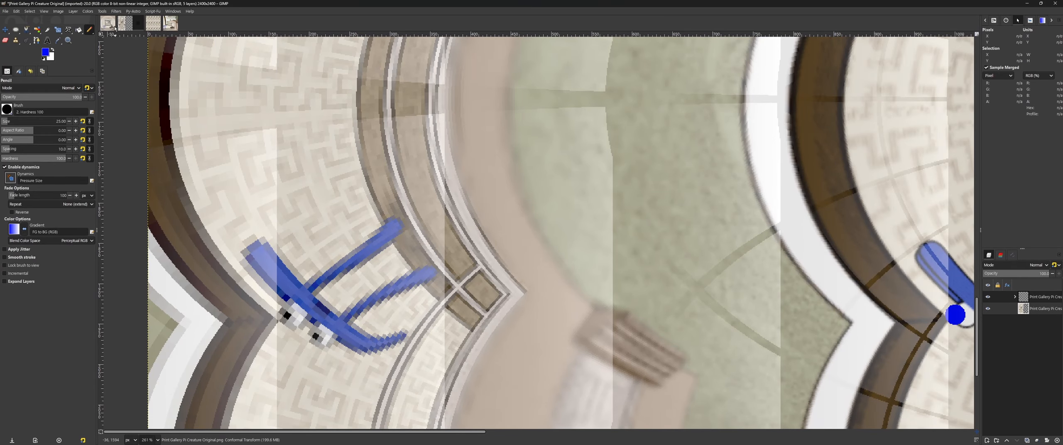
Step: Examine the nested pi creatures around the original picture's centre, down to individual pixels
{"action": "key", "text": "ctrl+Page_Up"}
{"action": "scroll", "coordinate": [534, 231], "scroll_direction": "up", "scroll_amount": 10}
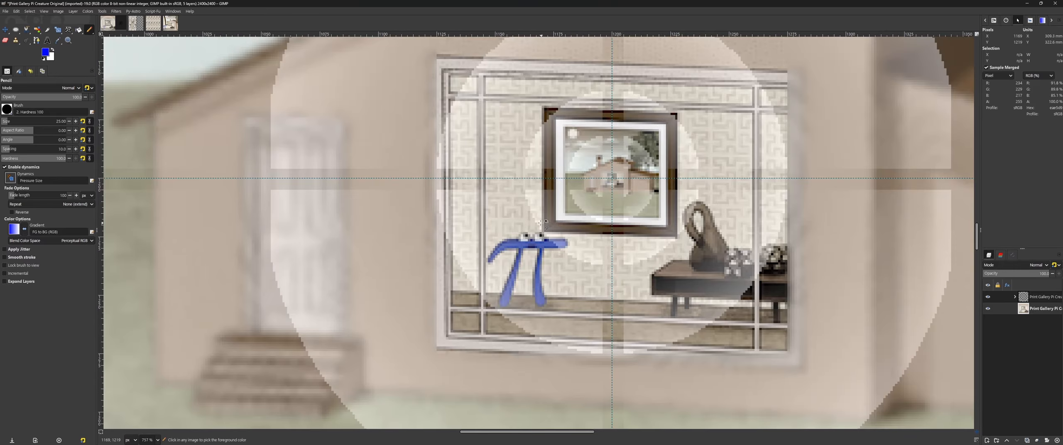
{"action": "scroll", "coordinate": [611, 179], "scroll_direction": "up", "scroll_amount": 15}
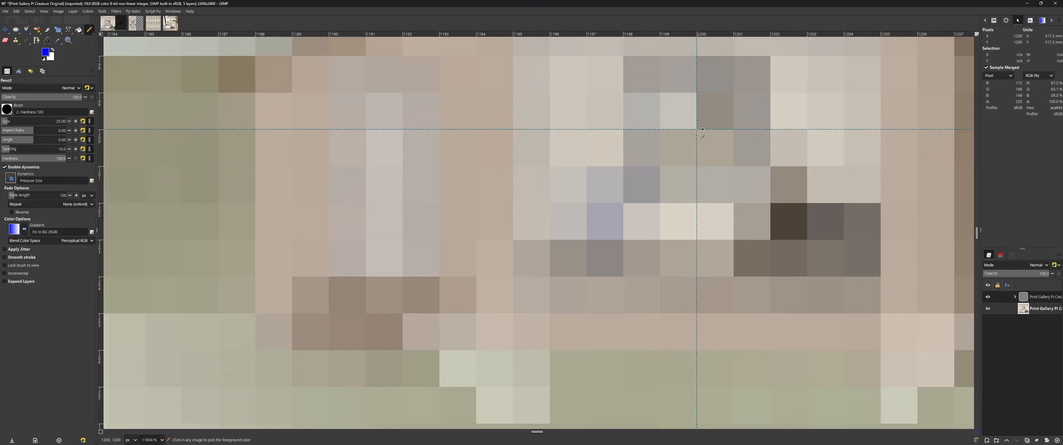
{"action": "key", "text": "shift+ctrl+j"}
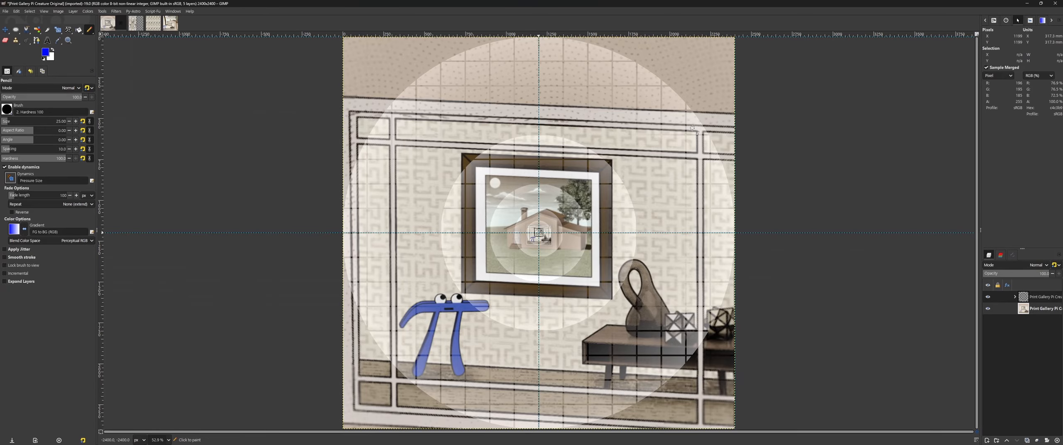
Step: On the warped image, try a horizontal pencil arrow from the sharp pi creature's eye to its pixelated copy, and undo it
{"action": "left_click", "coordinate": [137, 20]}
{"action": "left_click", "coordinate": [291, 315], "text": "shift"}
{"action": "scroll", "coordinate": [397, 319], "scroll_direction": "down", "scroll_amount": 5}
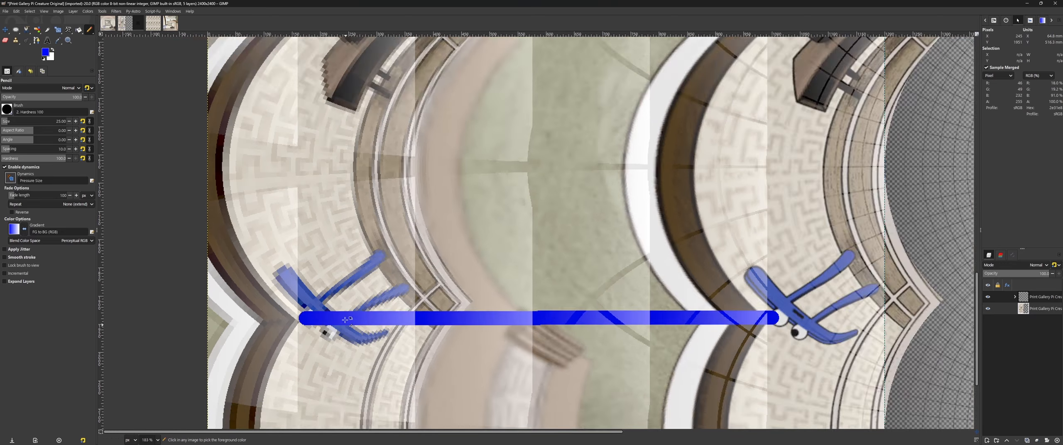
{"action": "mouse_move", "coordinate": [352, 291]}
{"action": "left_mouse_down"}
{"action": "mouse_move", "coordinate": [313, 314]}
{"action": "mouse_move", "coordinate": [360, 343]}
{"action": "left_mouse_up"}
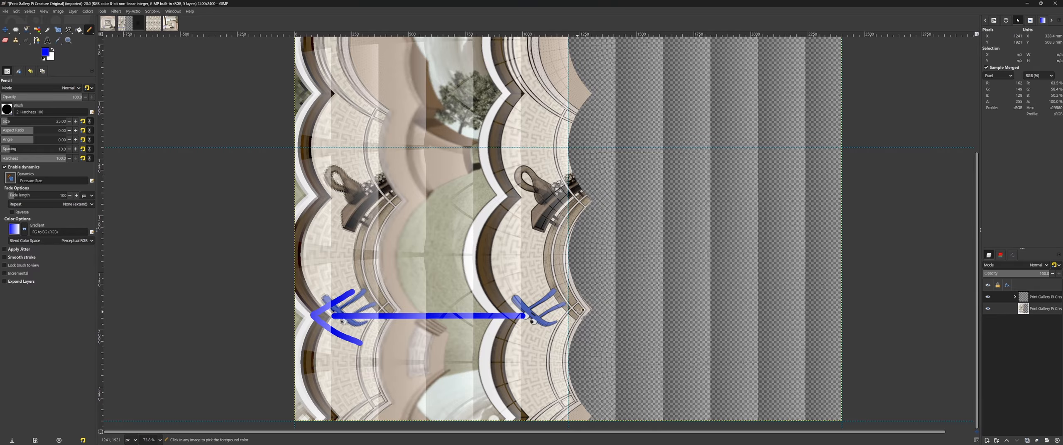
{"action": "key", "text": "ctrl+z"}
{"action": "key", "text": "ctrl+z"}
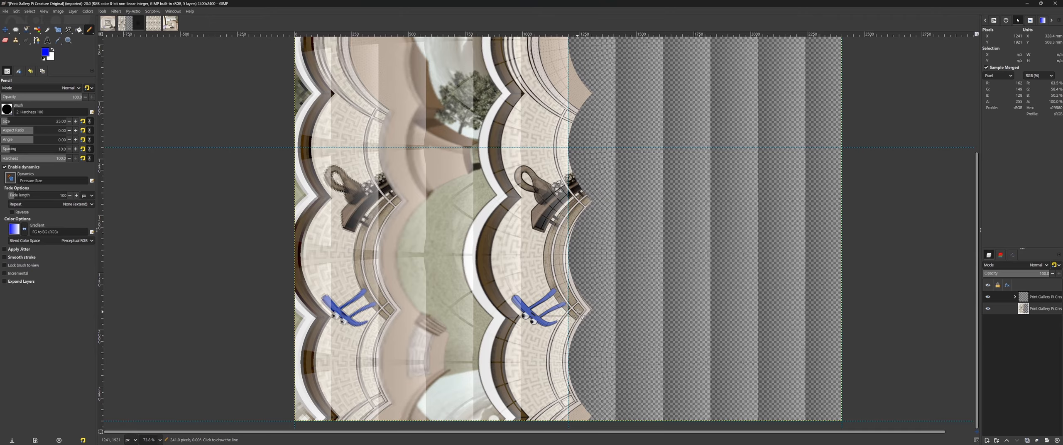
{"action": "key", "text": "ctrl+shift+j"}
Step: Hide the grid-and-rings overlay layer group on the warped image and examine the picture's edge at the guide intersection
{"action": "left_click", "coordinate": [988, 298]}
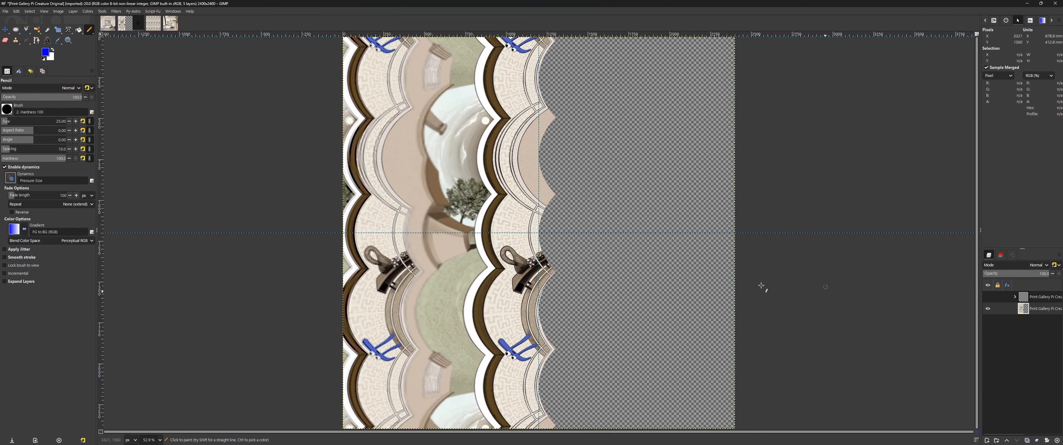
{"action": "scroll", "coordinate": [524, 227], "scroll_direction": "up", "scroll_amount": 7}
{"action": "scroll", "coordinate": [524, 227], "scroll_direction": "up", "scroll_amount": 4}
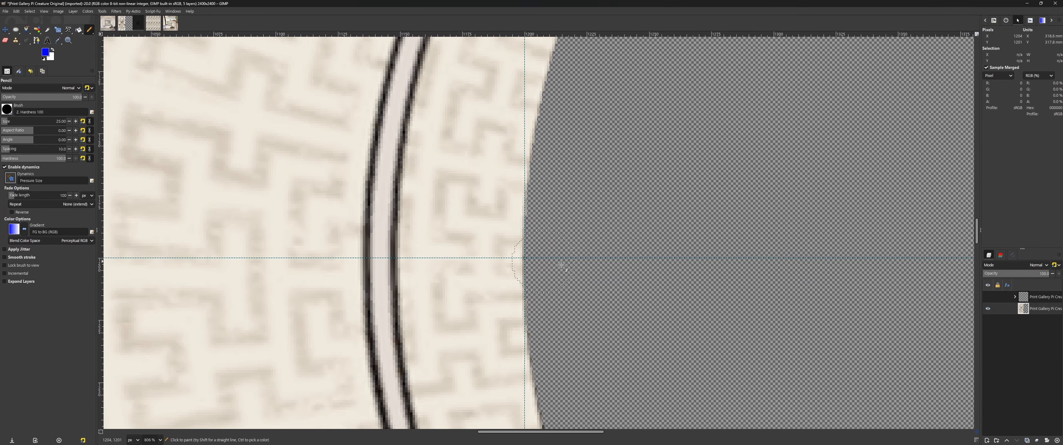
{"action": "left_click_drag", "start_coordinate": [595, 266], "coordinate": [603, 258]}
{"action": "scroll", "coordinate": [603, 263], "scroll_direction": "down", "scroll_amount": 1}
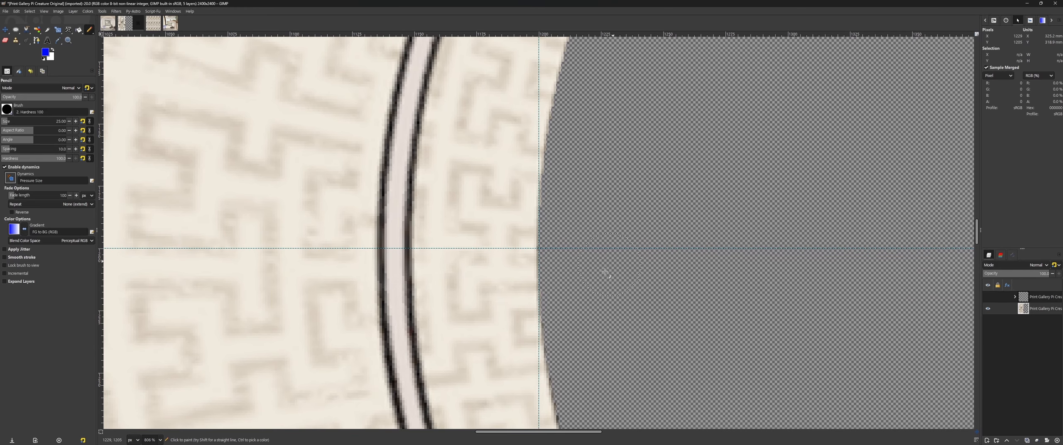
Step: Hide the overlay layer group on the original picture and examine the middle of its right edge along the horizontal guide
{"action": "left_click", "coordinate": [107, 25]}
{"action": "scroll", "coordinate": [789, 235], "scroll_direction": "up", "scroll_amount": 1}
{"action": "scroll", "coordinate": [781, 239], "scroll_direction": "up", "scroll_amount": 5}
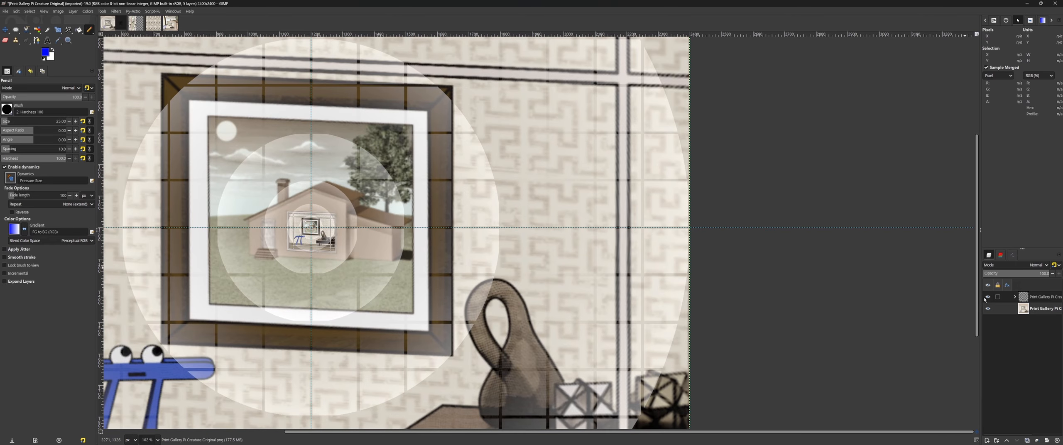
{"action": "scroll", "coordinate": [783, 283], "scroll_direction": "down", "scroll_amount": 1}
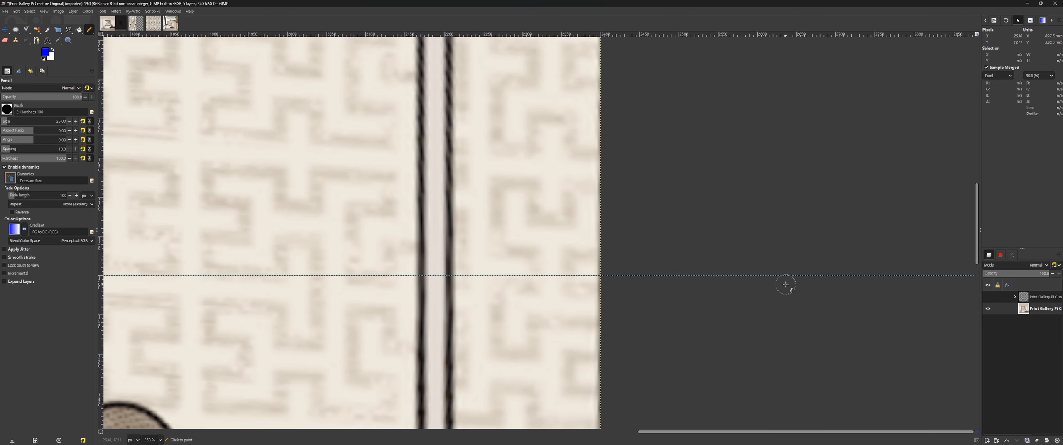
Step: Compare the edge detail of the original picture with the matching edge of the warped version, and view both images in full
{"action": "left_click", "coordinate": [138, 25]}
{"action": "left_click", "coordinate": [111, 25]}
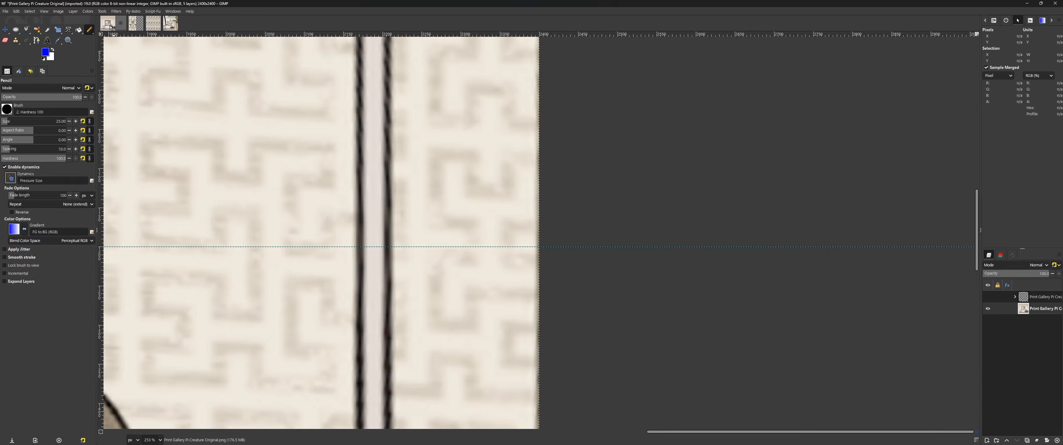
{"action": "left_click", "coordinate": [126, 26]}
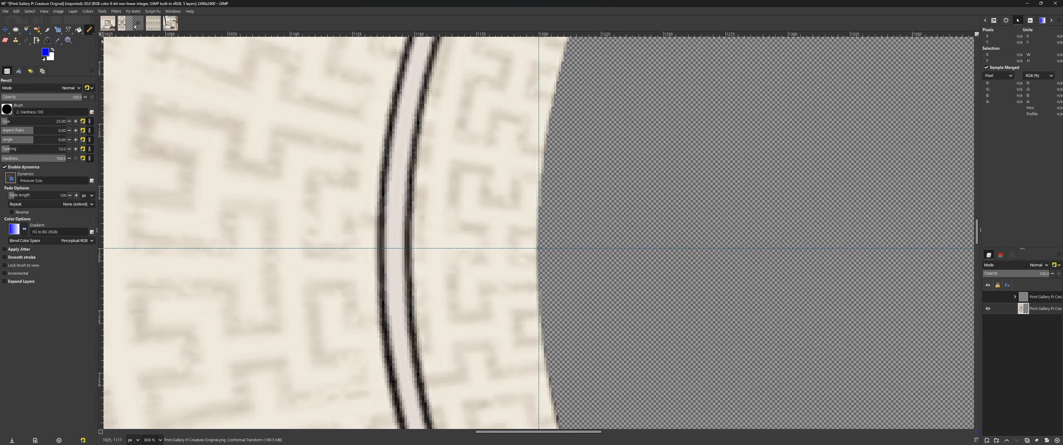
{"action": "left_click", "coordinate": [109, 26]}
{"action": "key", "text": "ctrl+shift+j"}
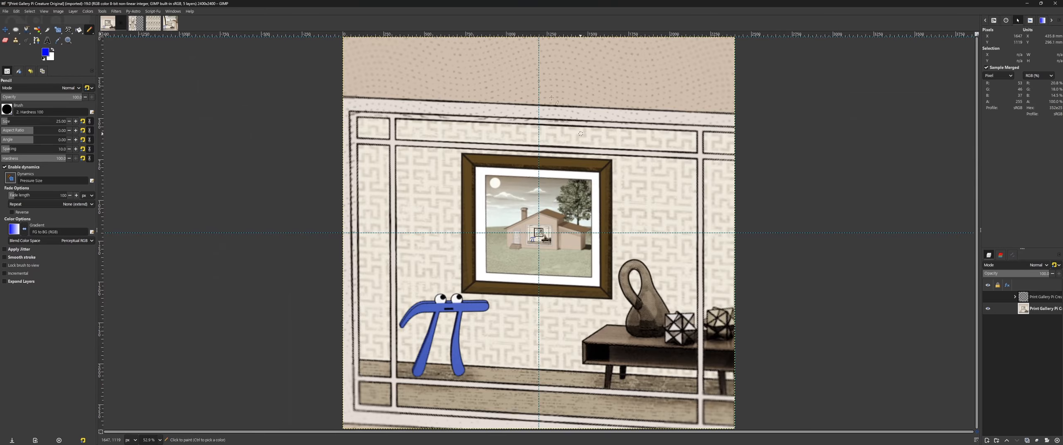
{"action": "left_click", "coordinate": [135, 24]}
{"action": "key", "text": "ctrl+shift+j"}
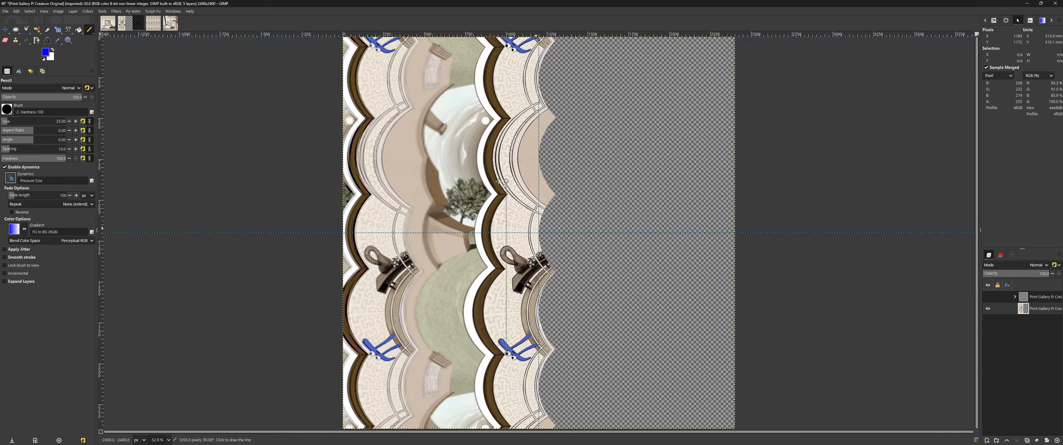
Step: Switch to the Desmos graphing calculator with the graph of f(z) = log(z)
{"action": "left_click_drag", "start_coordinate": [1062, 307], "coordinate": [564, 95]}
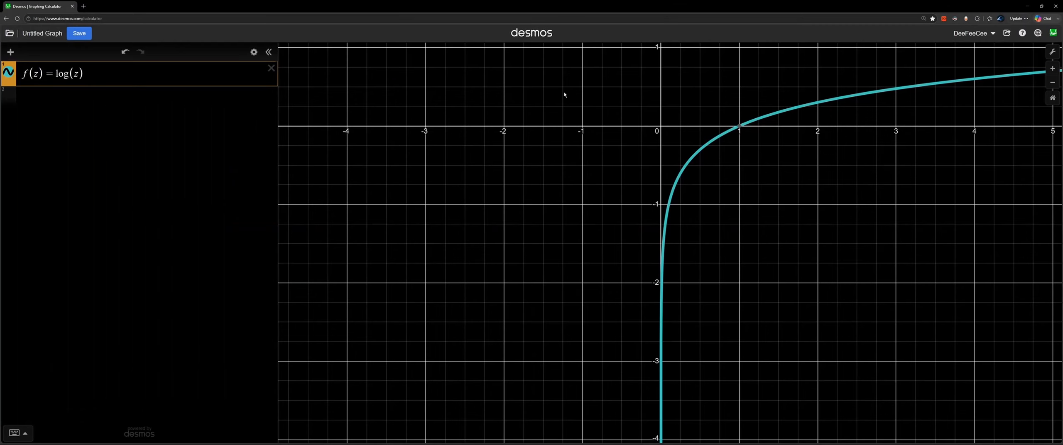
Step: Examine the point where the logarithm curve crosses the horizontal axis
{"action": "left_click_drag", "start_coordinate": [761, 210], "coordinate": [712, 327]}
{"action": "left_click", "coordinate": [691, 242]}
{"action": "left_click", "coordinate": [691, 243]}
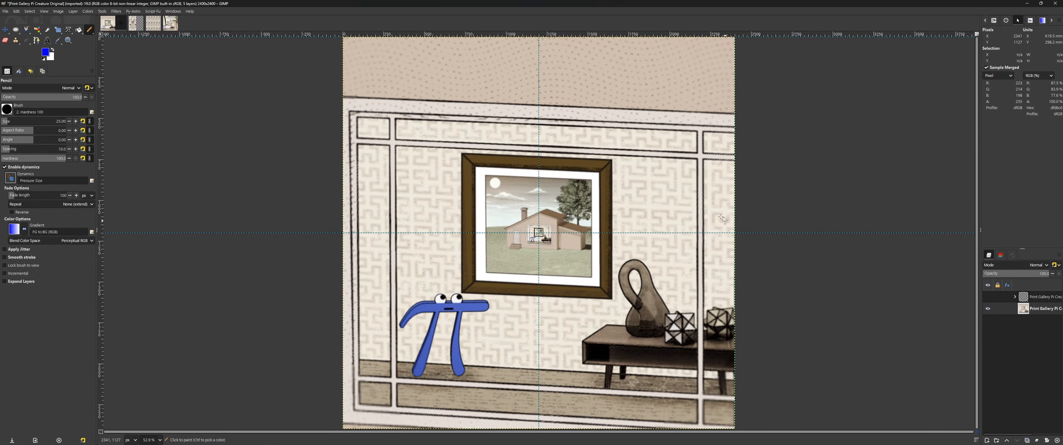
Step: Mark the middle of the original picture's right edge with temporary pencil strokes and undo them
{"action": "left_click_drag", "start_coordinate": [722, 260], "coordinate": [694, 208]}
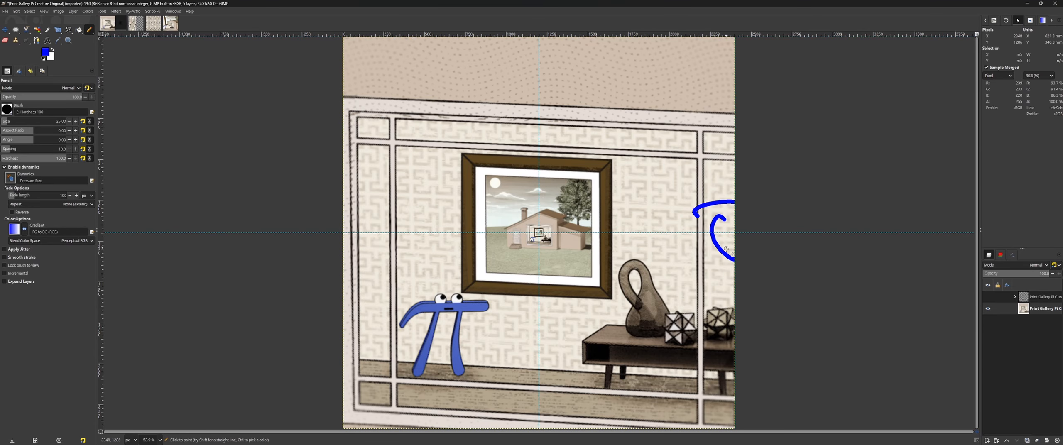
{"action": "key", "text": "ctrl+z"}
{"action": "left_click_drag", "start_coordinate": [526, 215], "coordinate": [521, 255]}
{"action": "key", "text": "ctrl+z"}
{"action": "left_click_drag", "start_coordinate": [732, 216], "coordinate": [724, 259]}
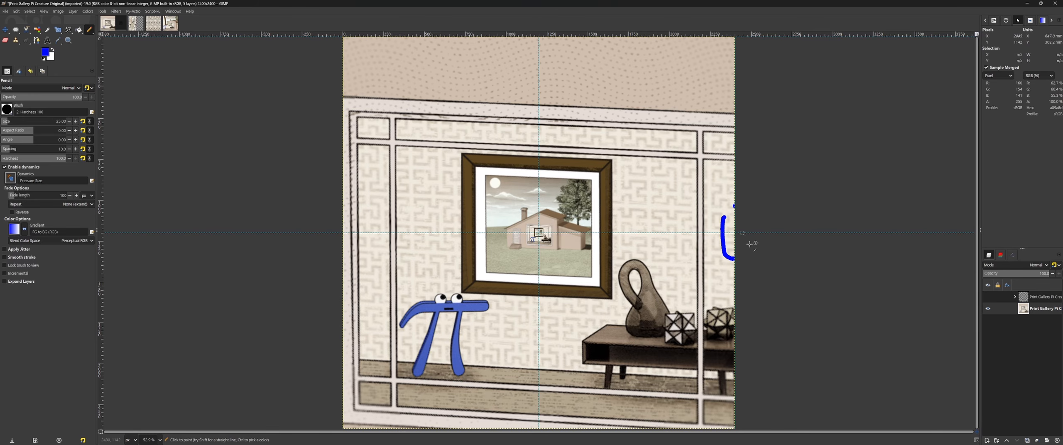
{"action": "key", "text": "ctrl+z"}
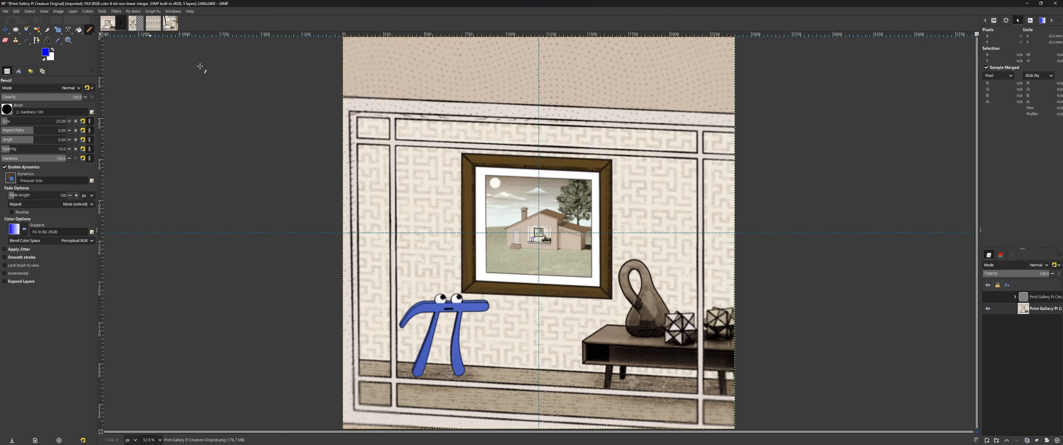
Step: Circle the warped picture's edge at the guide intersection with the pencil, undo the circle and examine that spot
{"action": "left_click", "coordinate": [139, 27]}
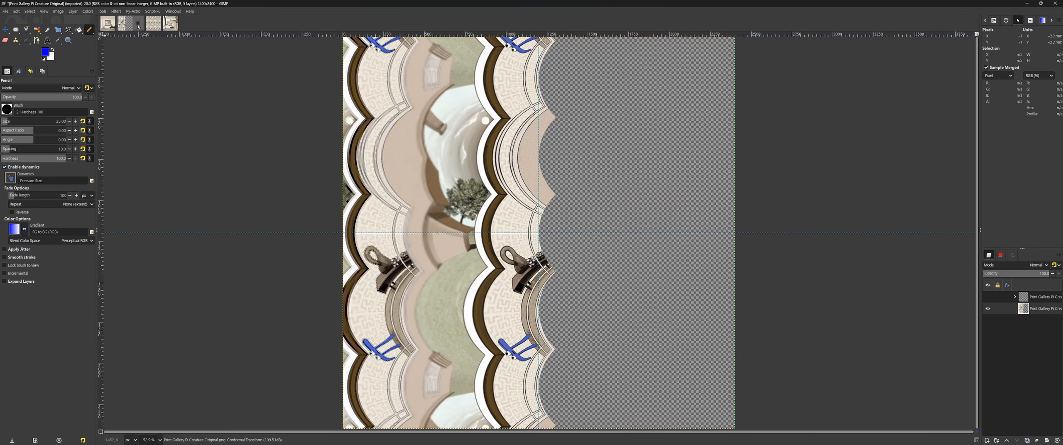
{"action": "left_click_drag", "start_coordinate": [524, 222], "coordinate": [526, 227]}
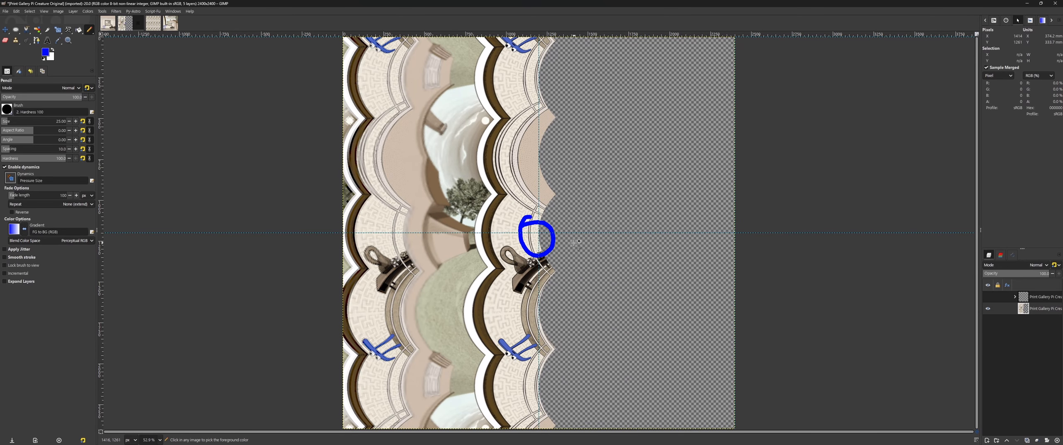
{"action": "key", "text": "ctrl+z"}
{"action": "scroll", "coordinate": [539, 233], "scroll_direction": "up", "scroll_amount": 8}
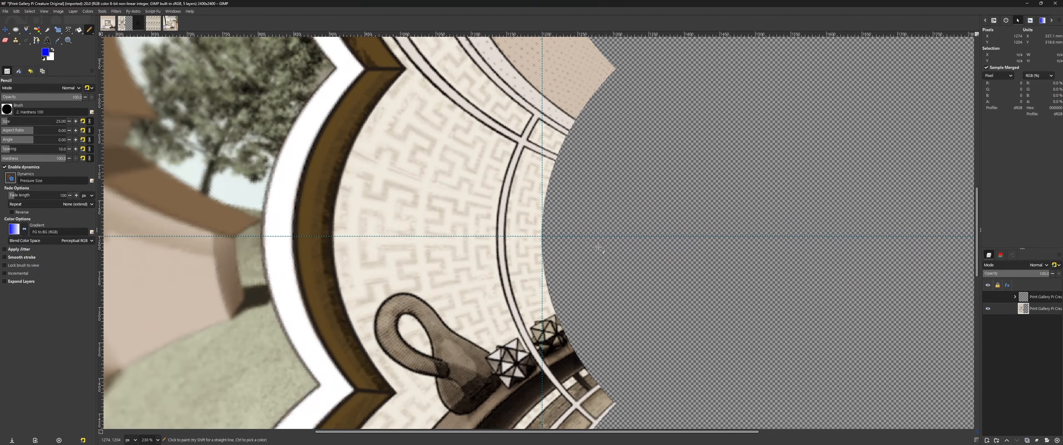
Step: Draw a pencil arrow along the horizontal guide from the empty canvas area to the warped picture's edge, and undo it
{"action": "scroll", "coordinate": [596, 246], "scroll_direction": "down", "scroll_amount": 4}
{"action": "mouse_move", "coordinate": [858, 241]}
{"action": "left_mouse_down"}
{"action": "mouse_move", "coordinate": [855, 229]}
{"action": "mouse_move", "coordinate": [755, 249]}
{"action": "mouse_move", "coordinate": [559, 243]}
{"action": "left_mouse_up"}
{"action": "key", "text": "ctrl+z"}
{"action": "mouse_move", "coordinate": [573, 234]}
{"action": "left_mouse_down"}
{"action": "mouse_move", "coordinate": [527, 245]}
{"action": "mouse_move", "coordinate": [576, 266]}
{"action": "left_mouse_up"}
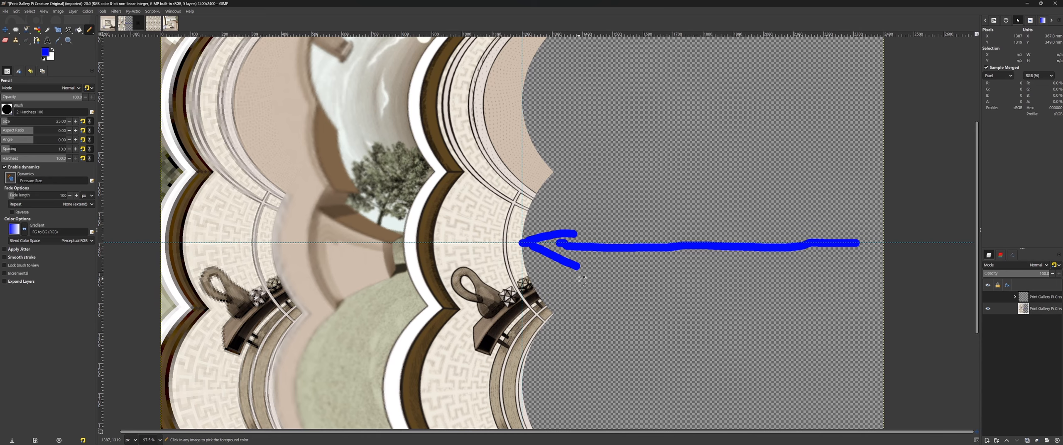
{"action": "key", "text": "ctrl+z"}
{"action": "key", "text": "ctrl+z"}
{"action": "key", "text": "ctrl+shift+j"}
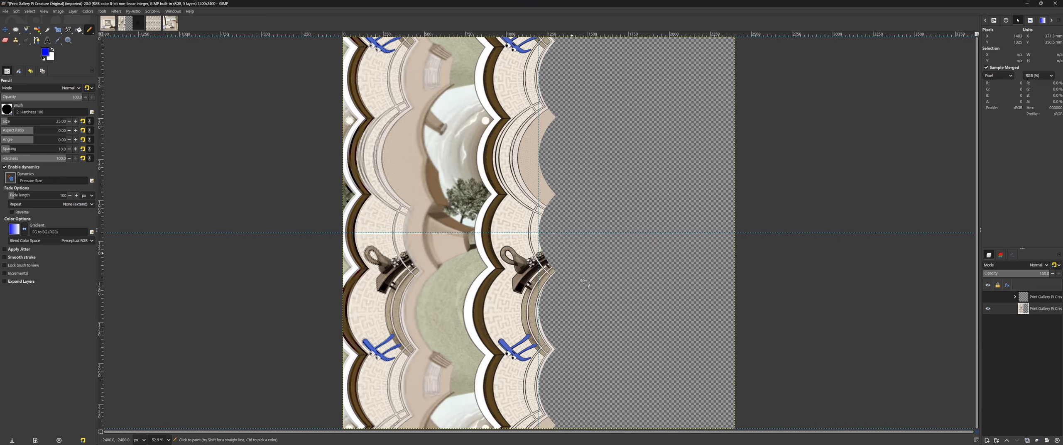
Step: Switch to the Desmos graph of f(z) = log(z) and trace the curve from its horizontal-axis crossing down toward z = 0
{"action": "left_click_drag", "start_coordinate": [1062, 4], "coordinate": [415, 1]}
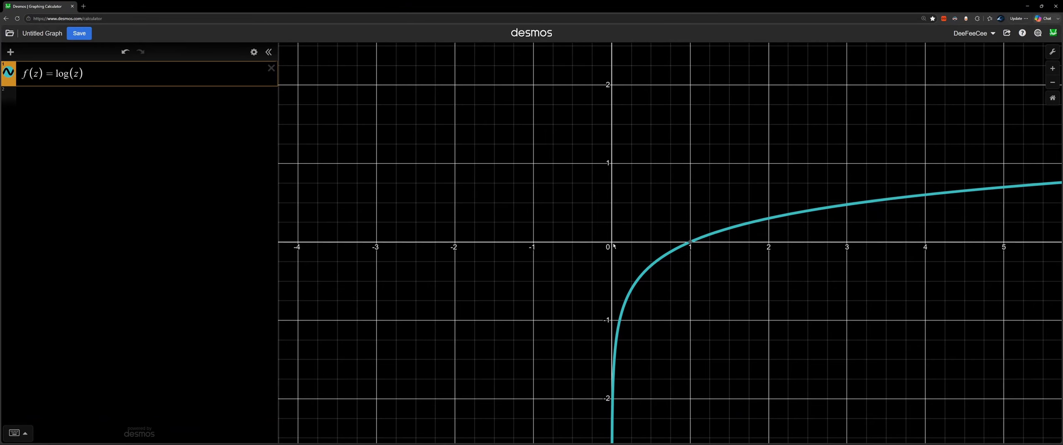
{"action": "left_click", "coordinate": [691, 243]}
{"action": "mouse_move", "coordinate": [680, 248]}
{"action": "left_mouse_down"}
{"action": "mouse_move", "coordinate": [593, 300]}
{"action": "mouse_move", "coordinate": [572, 373]}
{"action": "mouse_move", "coordinate": [573, 419]}
{"action": "mouse_move", "coordinate": [642, 389]}
{"action": "mouse_move", "coordinate": [641, 95]}
{"action": "mouse_move", "coordinate": [630, 1]}
{"action": "left_mouse_up"}
{"action": "left_click_drag", "start_coordinate": [655, 361], "coordinate": [659, 195]}
{"action": "left_click_drag", "start_coordinate": [628, 164], "coordinate": [652, 392]}
{"action": "left_click_drag", "start_coordinate": [668, 82], "coordinate": [657, 279]}
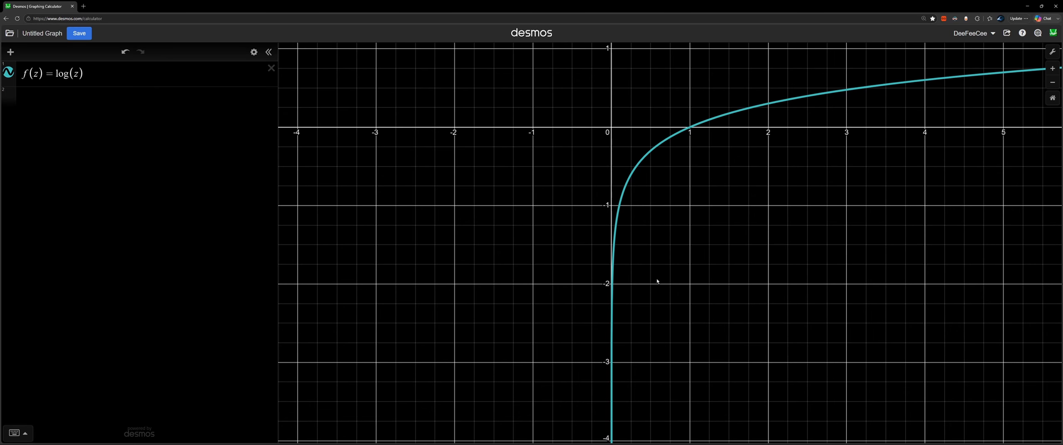
{"action": "left_click_drag", "start_coordinate": [619, 225], "coordinate": [597, 355]}
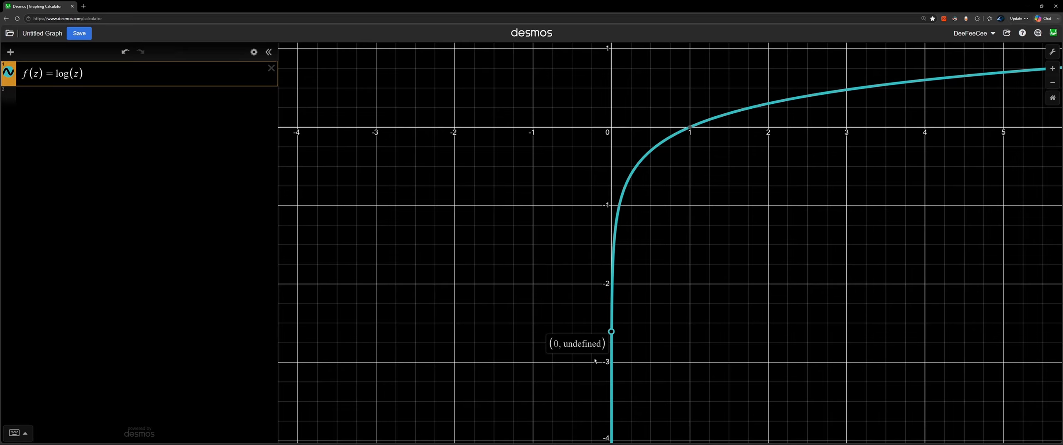
{"action": "left_click_drag", "start_coordinate": [595, 361], "coordinate": [593, 362]}
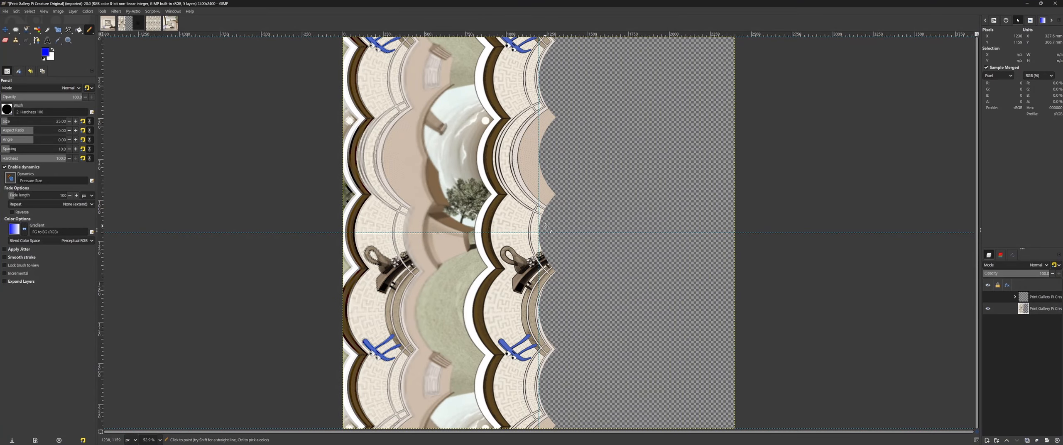
Step: Draw a leftward pencil arrow just above the horizontal guide on the warped image, and undo its strokes
{"action": "mouse_move", "coordinate": [545, 226]}
{"action": "left_mouse_down"}
{"action": "mouse_move", "coordinate": [412, 227]}
{"action": "mouse_move", "coordinate": [415, 211]}
{"action": "mouse_move", "coordinate": [414, 242]}
{"action": "left_mouse_up"}
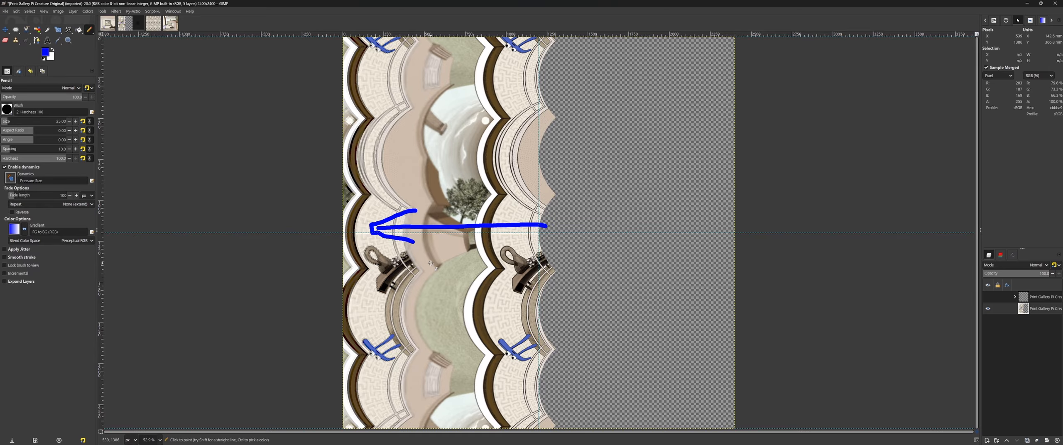
{"action": "key", "text": "ctrl+z"}
{"action": "key", "text": "ctrl+z"}
{"action": "key", "text": "ctrl+z"}
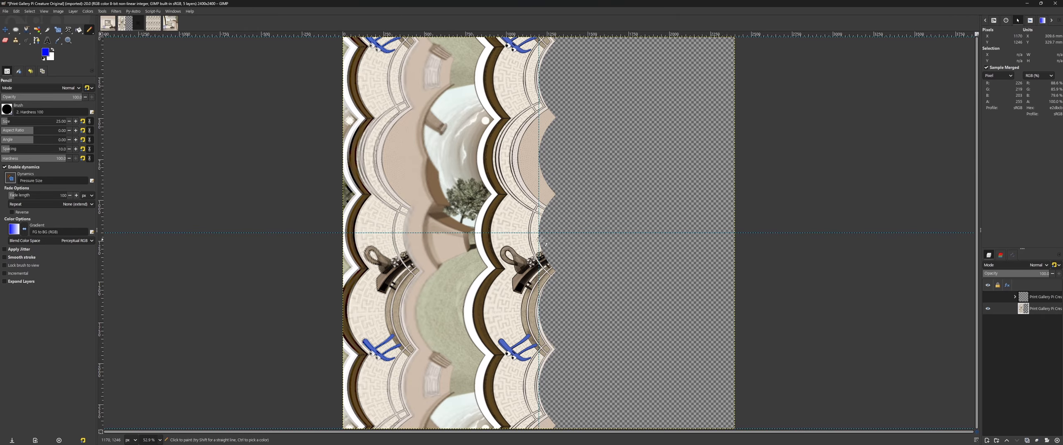
Step: Draw a pencil line just below the horizontal guide from the warped picture's edge to the left repeat, and undo the marks
{"action": "left_click_drag", "start_coordinate": [543, 233], "coordinate": [160, 237]}
{"action": "scroll", "coordinate": [200, 234], "scroll_direction": "down", "scroll_amount": 12}
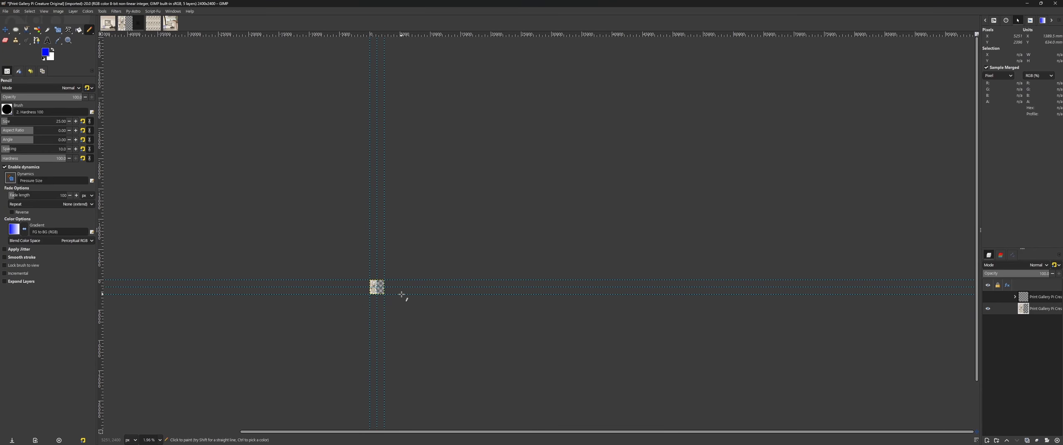
{"action": "key", "text": "ctrl+shift+j"}
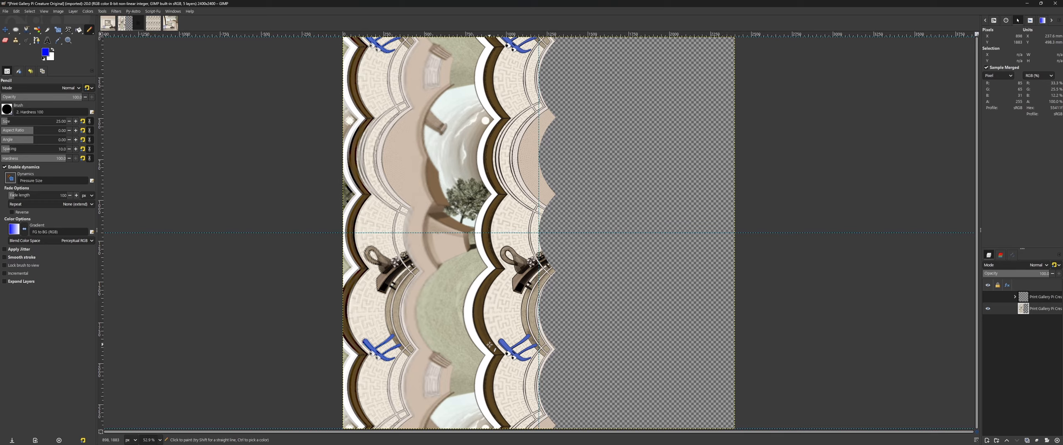
{"action": "left_click_drag", "start_coordinate": [548, 241], "coordinate": [386, 239]}
{"action": "mouse_move", "coordinate": [431, 205]}
{"action": "left_mouse_down"}
{"action": "mouse_move", "coordinate": [335, 234]}
{"action": "mouse_move", "coordinate": [406, 265]}
{"action": "left_mouse_up"}
{"action": "key", "text": "ctrl+z"}
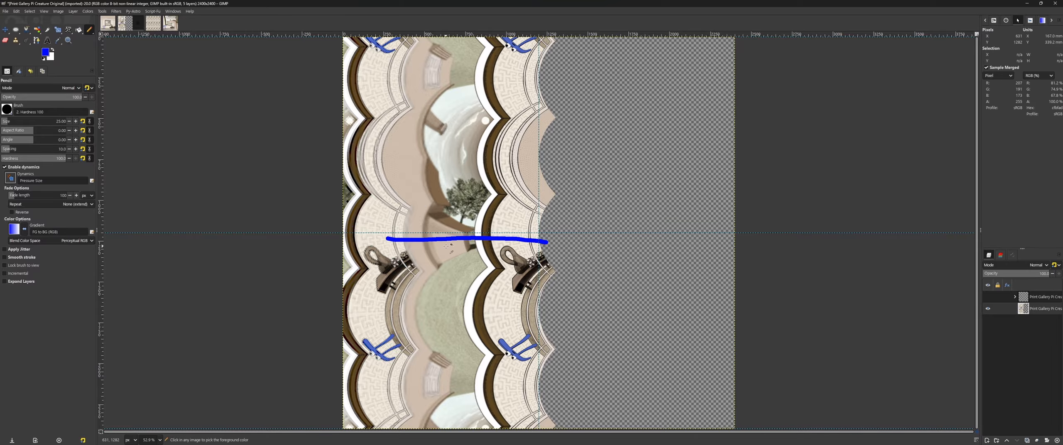
{"action": "key", "text": "ctrl+z"}
Step: Mark the left pi creature on the warped image and the nested room on the original picture, undoing each pencil mark
{"action": "scroll", "coordinate": [383, 371], "scroll_direction": "up", "scroll_amount": 4}
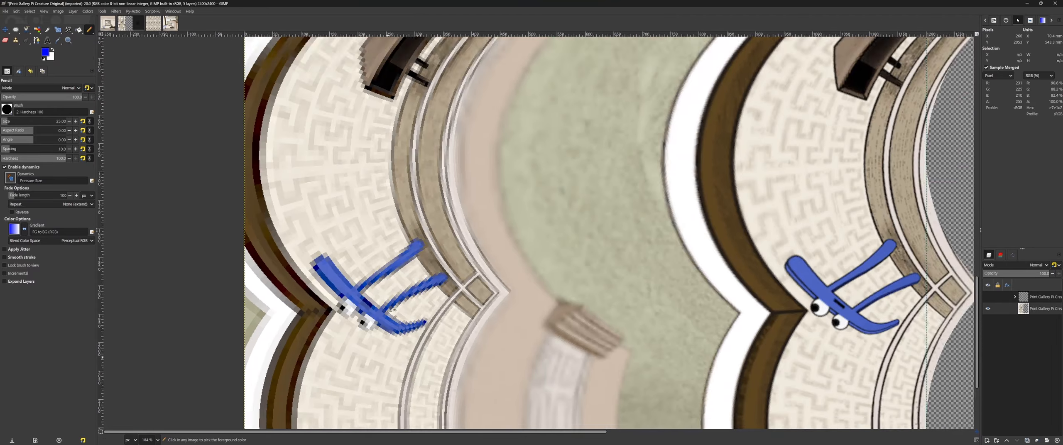
{"action": "mouse_move", "coordinate": [384, 202]}
{"action": "left_mouse_down"}
{"action": "mouse_move", "coordinate": [478, 298]}
{"action": "mouse_move", "coordinate": [268, 241]}
{"action": "left_mouse_up"}
{"action": "key", "text": "ctrl+z"}
{"action": "left_click", "coordinate": [113, 26]}
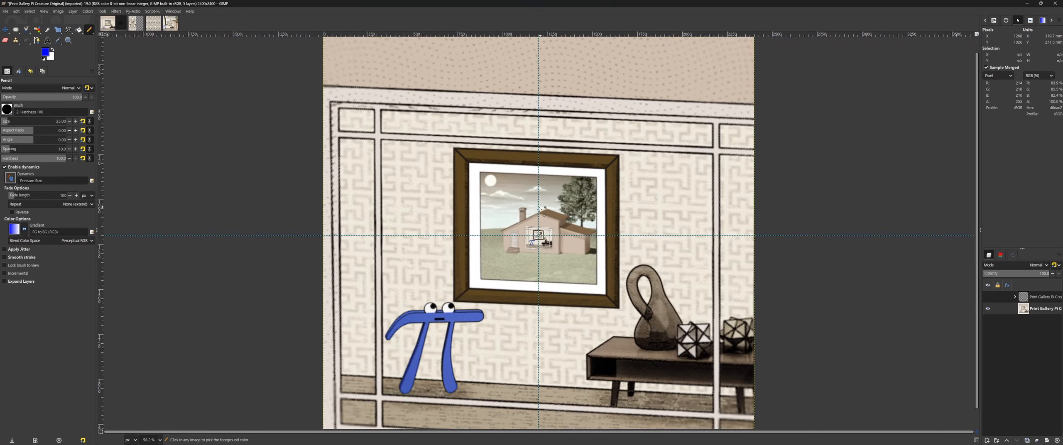
{"action": "scroll", "coordinate": [536, 233], "scroll_direction": "up", "scroll_amount": 10}
{"action": "left_click_drag", "start_coordinate": [478, 125], "coordinate": [372, 159]}
{"action": "key", "text": "ctrl+z"}
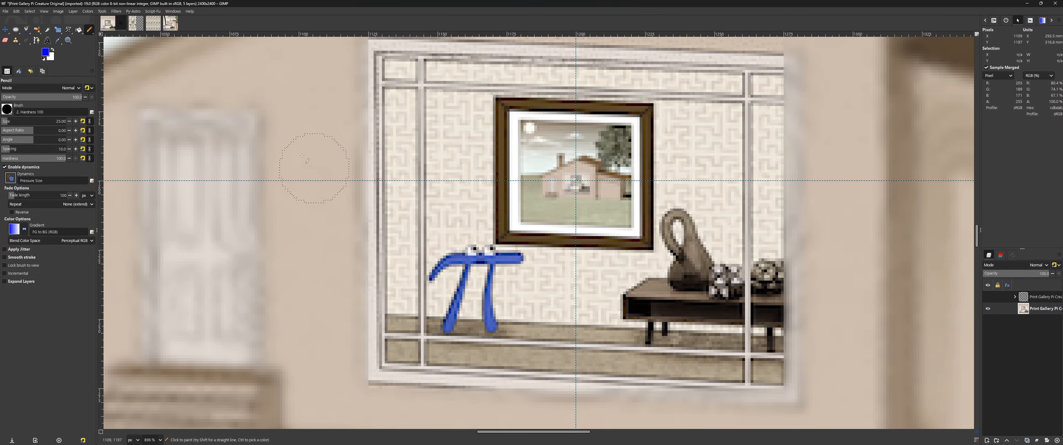
Step: Circle the right pi creature on the warped image, make a matching mark on the original picture, and undo both
{"action": "left_click", "coordinate": [136, 22]}
{"action": "left_click_drag", "start_coordinate": [681, 248], "coordinate": [675, 243]}
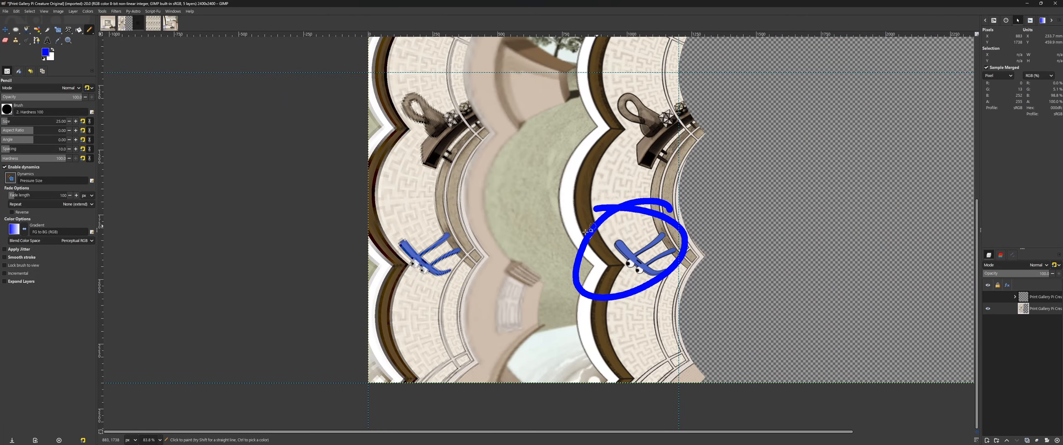
{"action": "key", "text": "ctrl+z"}
{"action": "left_click", "coordinate": [124, 23]}
{"action": "scroll", "coordinate": [550, 267], "scroll_direction": "down", "scroll_amount": 5}
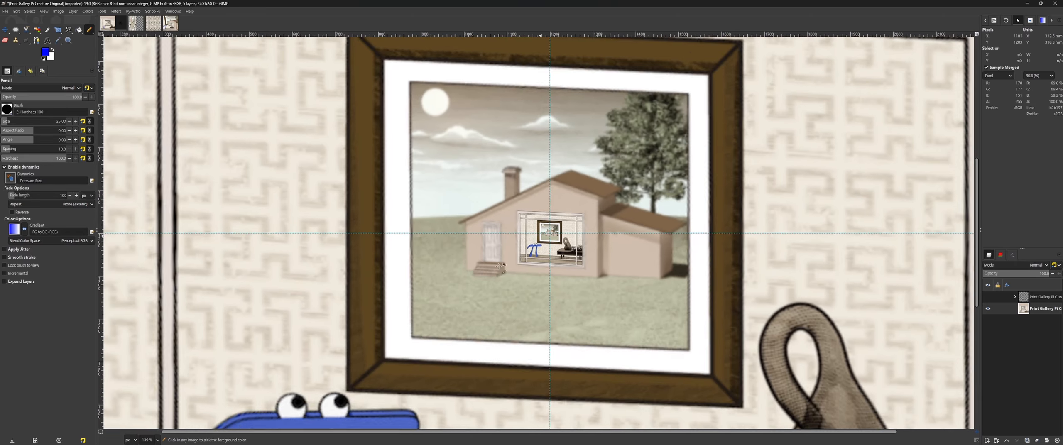
{"action": "left_click_drag", "start_coordinate": [258, 133], "coordinate": [366, 137]}
{"action": "key", "text": "ctrl+z"}
Step: Mark the nested room inside the house on the original and its left repeat on the warped image, undoing both marks
{"action": "scroll", "coordinate": [539, 111], "scroll_direction": "up", "scroll_amount": 4}
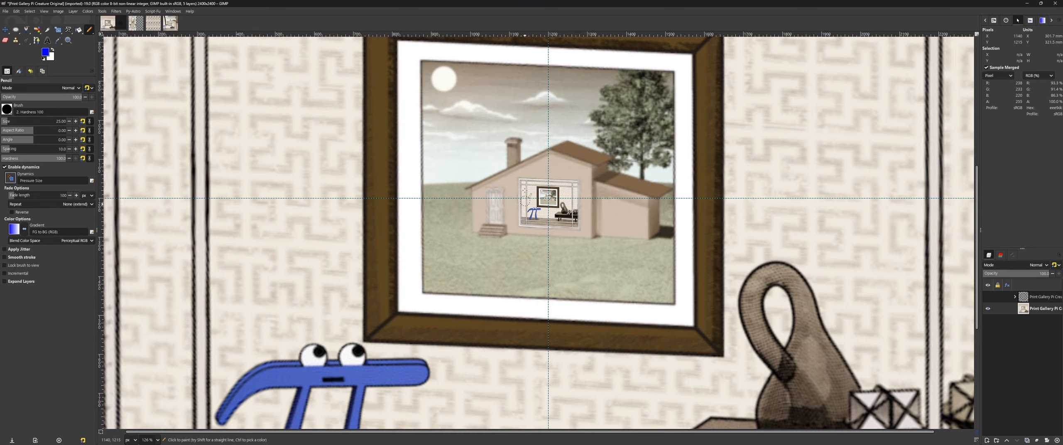
{"action": "left_click_drag", "start_coordinate": [515, 182], "coordinate": [505, 177]}
{"action": "key", "text": "ctrl+z"}
{"action": "left_click", "coordinate": [135, 23]}
{"action": "mouse_move", "coordinate": [492, 252]}
{"action": "left_mouse_down"}
{"action": "mouse_move", "coordinate": [432, 203]}
{"action": "mouse_move", "coordinate": [473, 249]}
{"action": "left_mouse_up"}
{"action": "key", "text": "ctrl+z"}
{"action": "scroll", "coordinate": [667, 274], "scroll_direction": "up", "scroll_amount": 5}
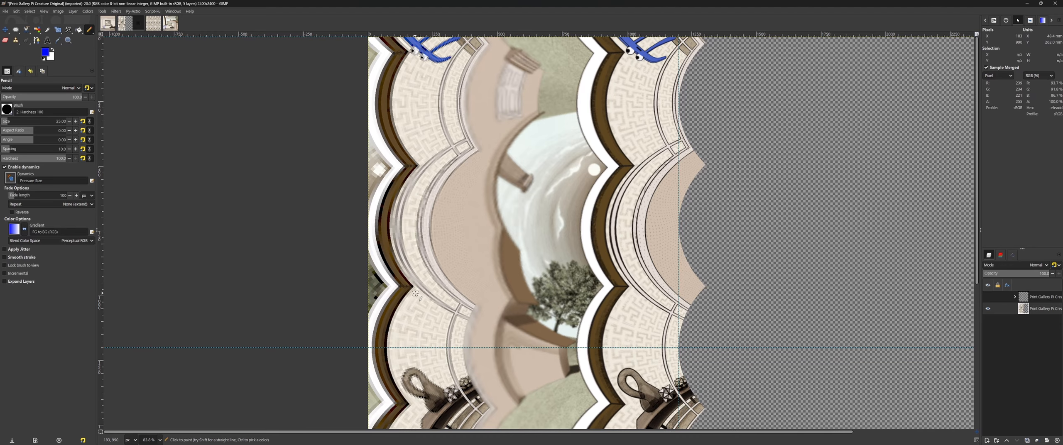
Step: Show the grid-and-rings overlay layer group on the original picture
{"action": "left_click", "coordinate": [107, 25]}
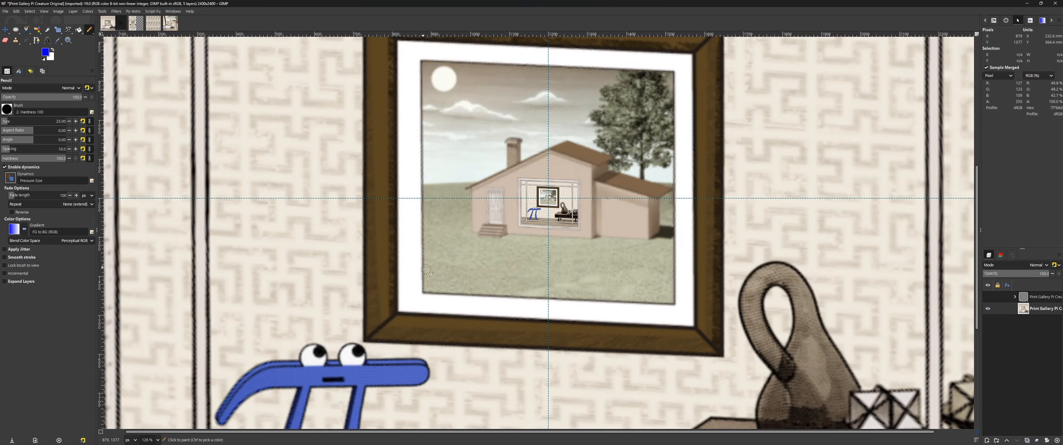
{"action": "key", "text": "shift+ctrl+j"}
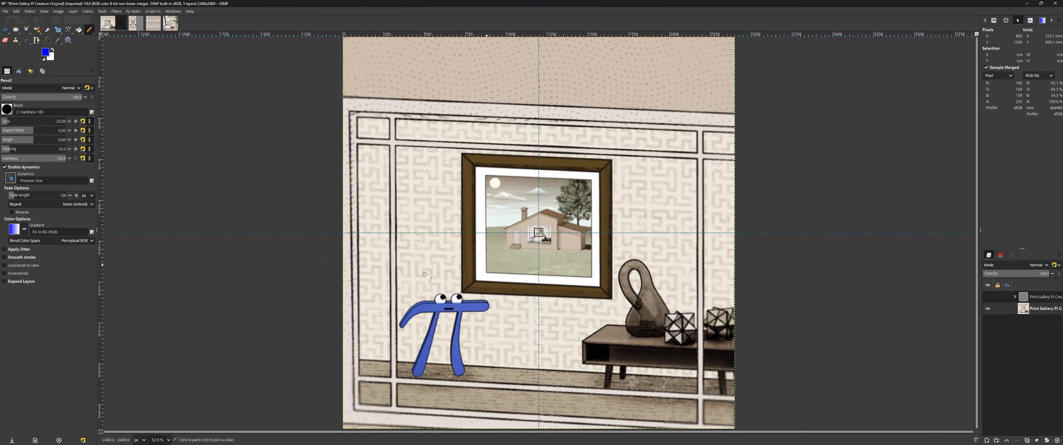
{"action": "left_click", "coordinate": [988, 297]}
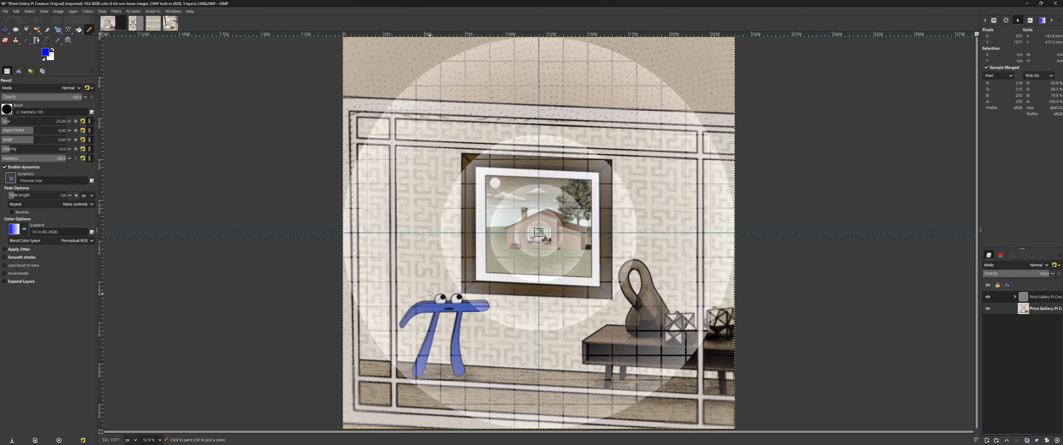
Step: Draw temporary pencil strokes around the large pi creature on the original picture, undoing each one
{"action": "left_click_drag", "start_coordinate": [437, 292], "coordinate": [412, 253]}
{"action": "key", "text": "ctrl+z"}
{"action": "mouse_move", "coordinate": [469, 323]}
{"action": "left_mouse_down"}
{"action": "mouse_move", "coordinate": [540, 348]}
{"action": "mouse_move", "coordinate": [610, 331]}
{"action": "mouse_move", "coordinate": [641, 309]}
{"action": "mouse_move", "coordinate": [668, 265]}
{"action": "mouse_move", "coordinate": [678, 195]}
{"action": "mouse_move", "coordinate": [653, 125]}
{"action": "mouse_move", "coordinate": [577, 96]}
{"action": "mouse_move", "coordinate": [427, 125]}
{"action": "mouse_move", "coordinate": [425, 291]}
{"action": "left_mouse_up"}
{"action": "key", "text": "ctrl+z"}
Step: Draw an upward pencil arrow from the warped image's lower right pi creature toward its upper copy, undo it and examine the left creature
{"action": "left_click", "coordinate": [135, 23]}
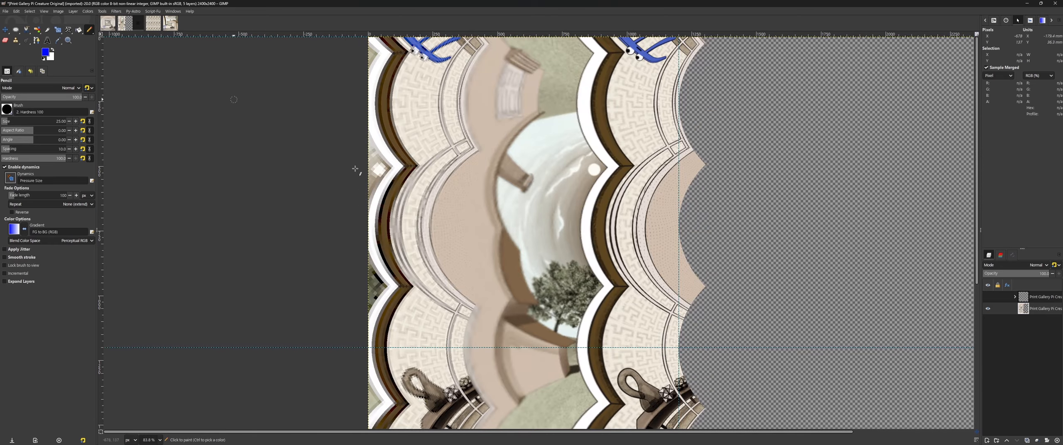
{"action": "scroll", "coordinate": [692, 372], "scroll_direction": "down", "scroll_amount": 3}
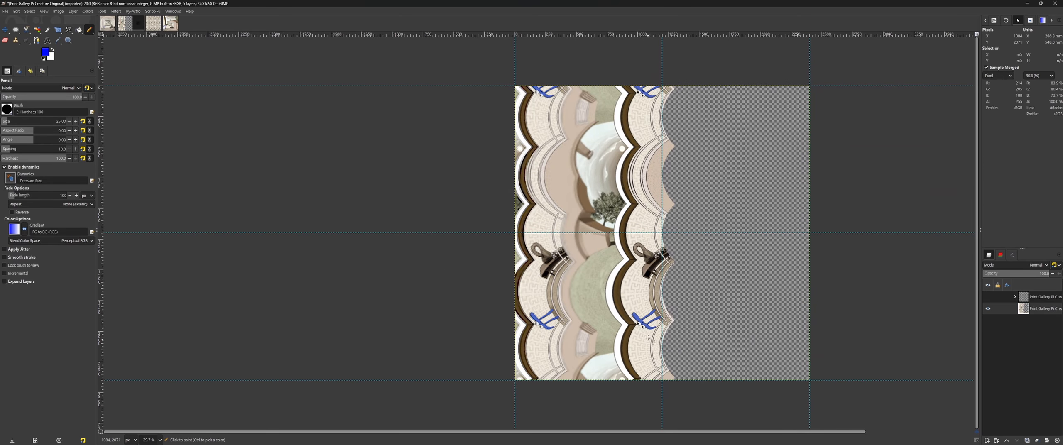
{"action": "scroll", "coordinate": [664, 318], "scroll_direction": "up", "scroll_amount": 1}
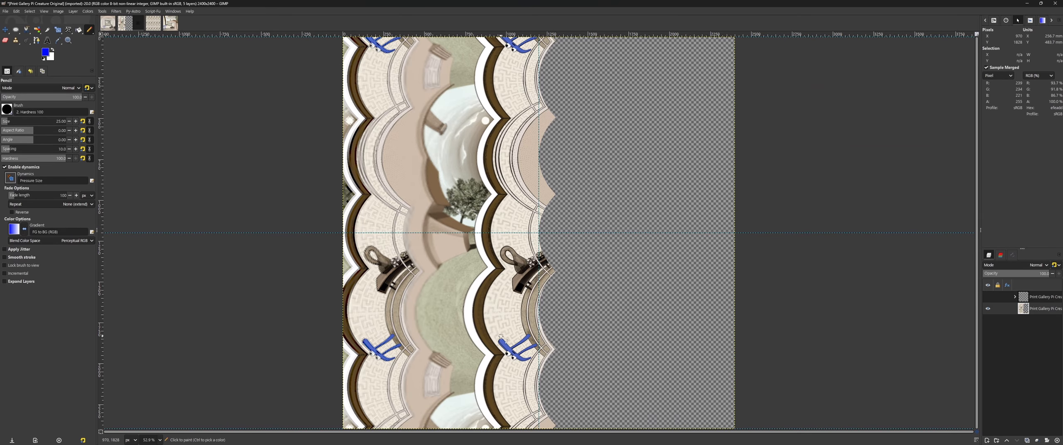
{"action": "mouse_move", "coordinate": [501, 337]}
{"action": "left_mouse_down"}
{"action": "mouse_move", "coordinate": [500, 63]}
{"action": "mouse_move", "coordinate": [523, 107]}
{"action": "left_mouse_up"}
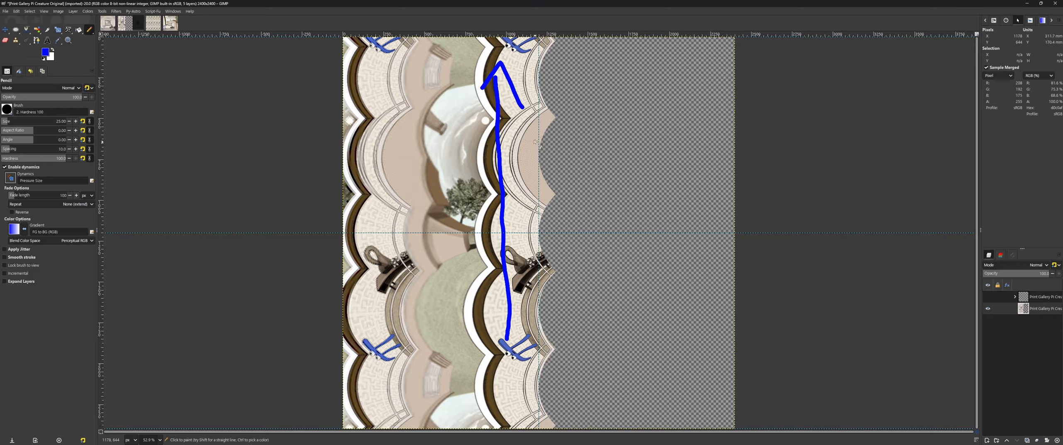
{"action": "key", "text": "ctrl+z"}
{"action": "key", "text": "ctrl+z"}
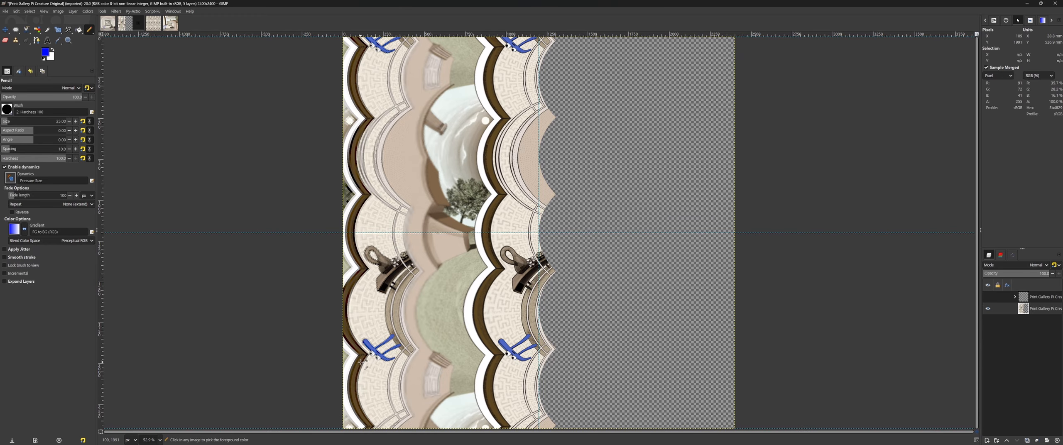
{"action": "scroll", "coordinate": [428, 339], "scroll_direction": "up", "scroll_amount": 10, "text": "ctrl"}
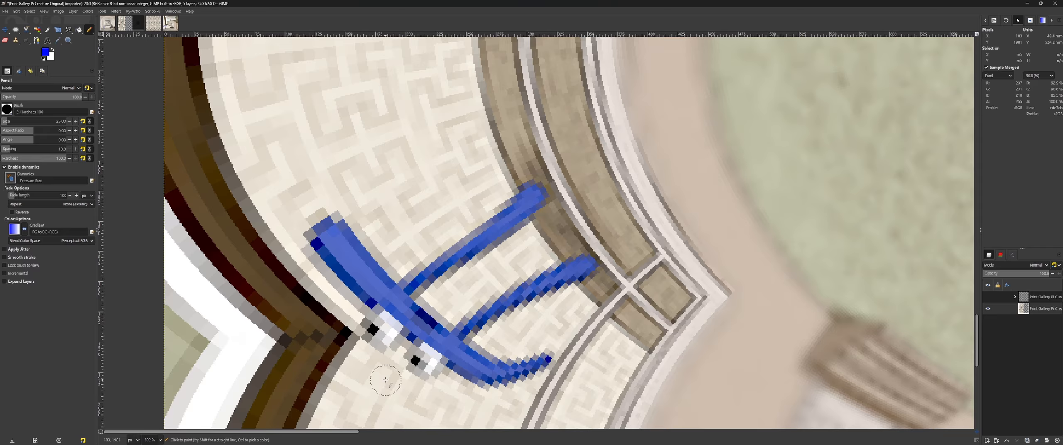
{"action": "key", "text": "ctrl+shift+j"}
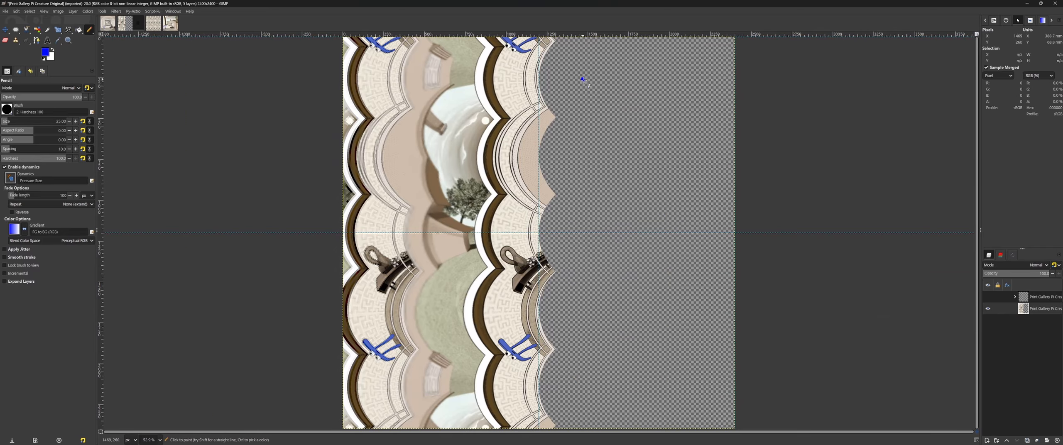
Step: Cross out the transparent right half of the log-warped image, circle the warped left part in pencil, and undo all the strokes
{"action": "left_click_drag", "start_coordinate": [582, 79], "coordinate": [684, 385]}
{"action": "left_click_drag", "start_coordinate": [701, 74], "coordinate": [598, 401]}
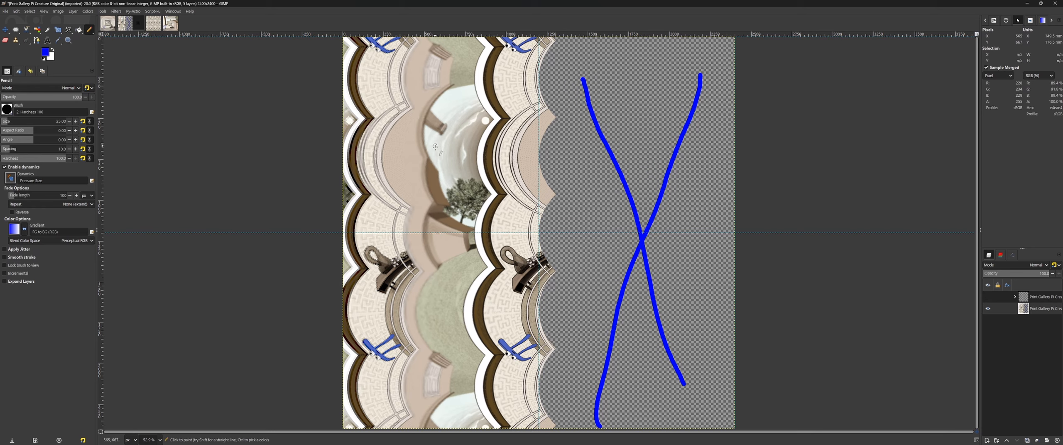
{"action": "left_click_drag", "start_coordinate": [401, 94], "coordinate": [342, 59]}
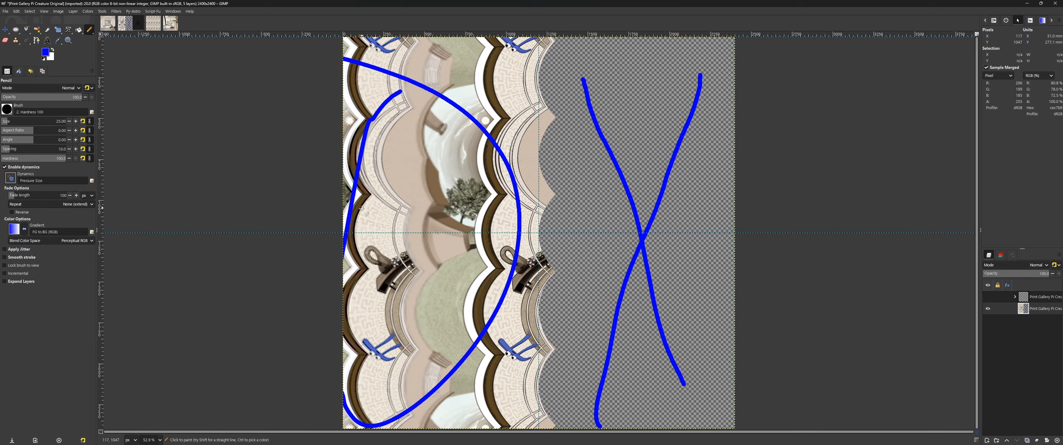
{"action": "key", "text": "ctrl+z"}
{"action": "key", "text": "ctrl+z"}
{"action": "key", "text": "ctrl+z"}
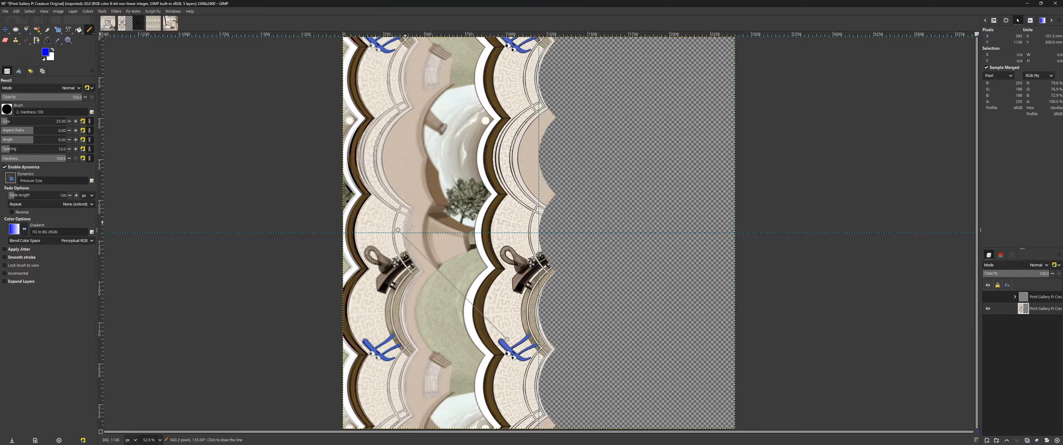
Step: On the tiled log image, draw temporary pencil loops around different groups of repeating copies, undoing each one
{"action": "left_click", "coordinate": [153, 23]}
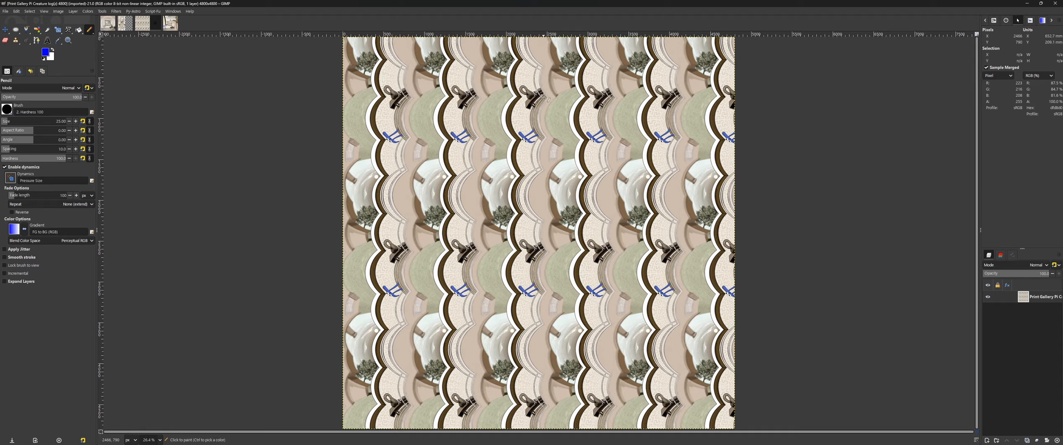
{"action": "mouse_move", "coordinate": [532, 83]}
{"action": "left_mouse_down"}
{"action": "mouse_move", "coordinate": [481, 224]}
{"action": "mouse_move", "coordinate": [570, 328]}
{"action": "mouse_move", "coordinate": [521, 94]}
{"action": "mouse_move", "coordinate": [452, 47]}
{"action": "left_mouse_up"}
{"action": "key", "text": "ctrl+z"}
{"action": "left_click_drag", "start_coordinate": [407, 82], "coordinate": [341, 38]}
{"action": "key", "text": "ctrl+z"}
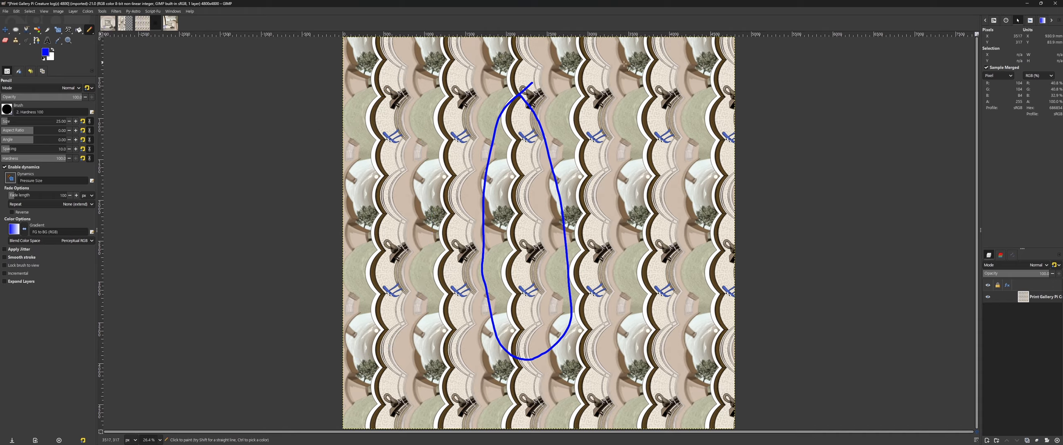
{"action": "left_click_drag", "start_coordinate": [624, 64], "coordinate": [574, 98]}
{"action": "key", "text": "ctrl+z"}
{"action": "left_click_drag", "start_coordinate": [622, 41], "coordinate": [650, 52]}
{"action": "key", "text": "ctrl+z"}
{"action": "mouse_move", "coordinate": [739, 97]}
{"action": "left_mouse_down"}
{"action": "mouse_move", "coordinate": [772, 266]}
{"action": "mouse_move", "coordinate": [705, 74]}
{"action": "left_mouse_up"}
{"action": "key", "text": "ctrl+z"}
{"action": "key", "text": "ctrl+z"}
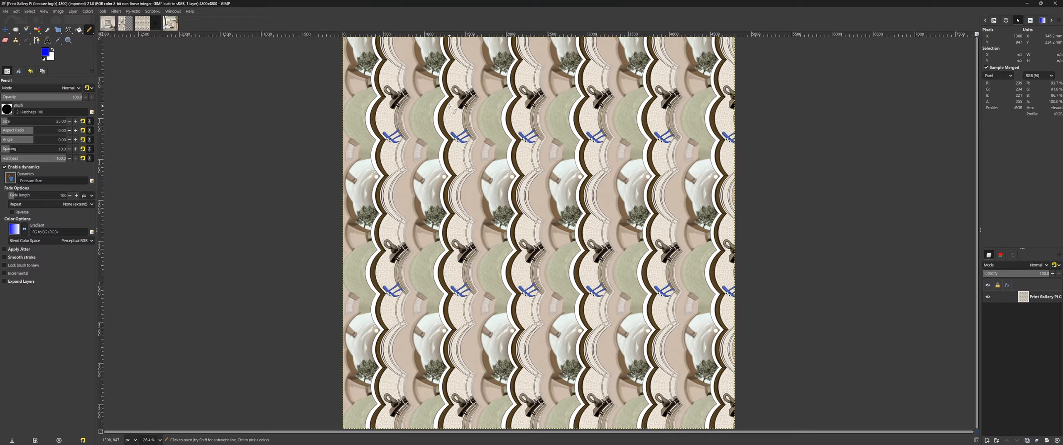
Step: Outline a large slanted four-sided region across the tiled log image in pencil and undo it
{"action": "mouse_move", "coordinate": [438, 95]}
{"action": "left_mouse_down"}
{"action": "mouse_move", "coordinate": [581, 121]}
{"action": "mouse_move", "coordinate": [684, 240]}
{"action": "mouse_move", "coordinate": [613, 392]}
{"action": "mouse_move", "coordinate": [377, 291]}
{"action": "left_mouse_up"}
{"action": "left_click_drag", "start_coordinate": [394, 227], "coordinate": [435, 78]}
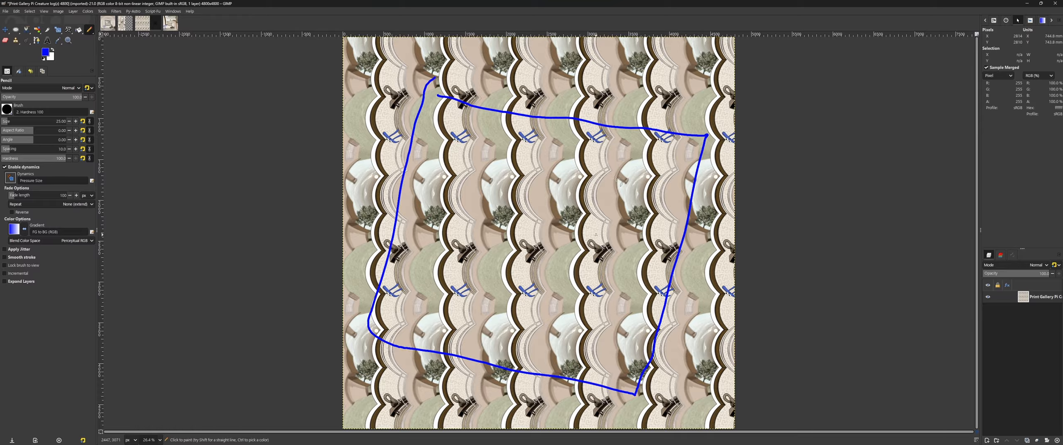
{"action": "key", "text": "ctrl+z"}
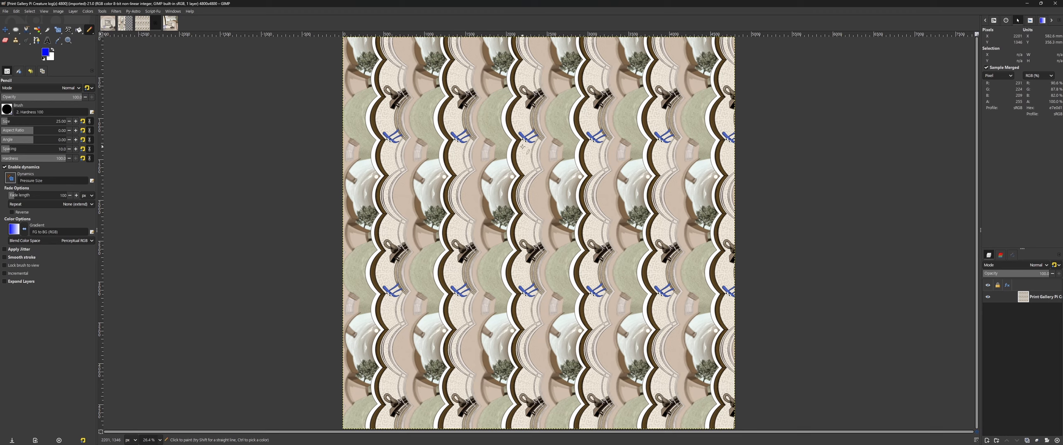
Step: Draw a straight, nearly vertical pencil line between two pi creatures in the same column, inspect it up close and undo it
{"action": "left_click", "coordinate": [523, 141]}
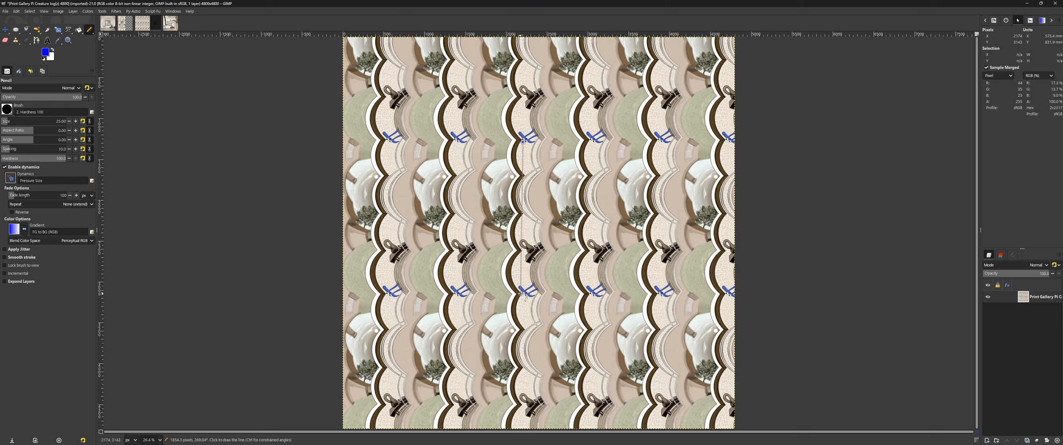
{"action": "left_click", "coordinate": [521, 294], "text": "shift"}
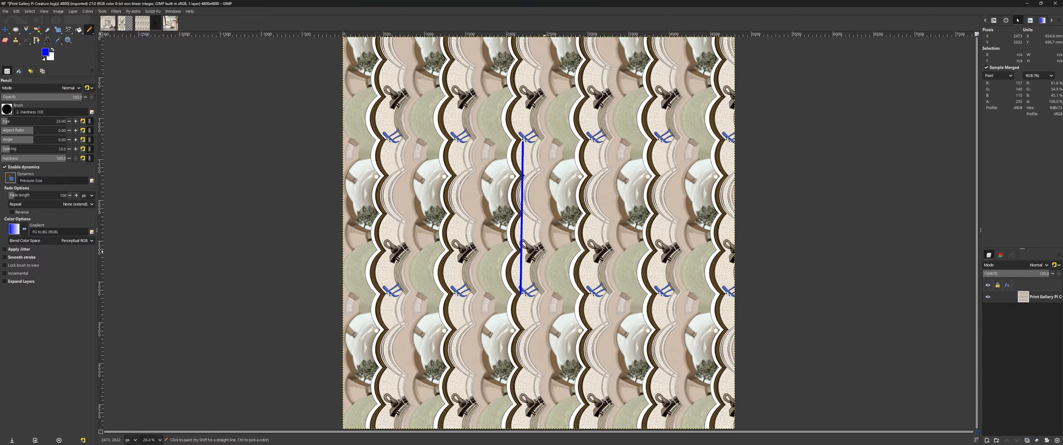
{"action": "left_click", "coordinate": [108, 24]}
{"action": "scroll", "coordinate": [563, 226], "scroll_direction": "up", "scroll_amount": 4}
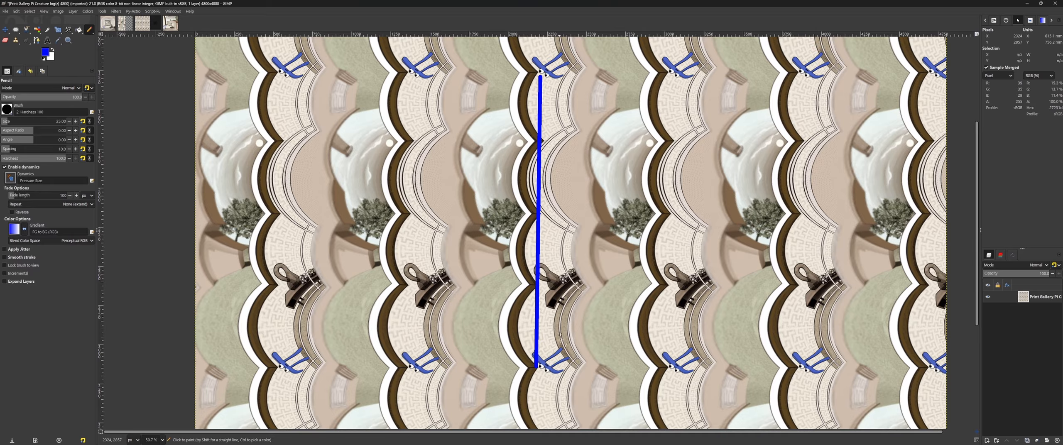
{"action": "scroll", "coordinate": [553, 192], "scroll_direction": "up", "scroll_amount": 2}
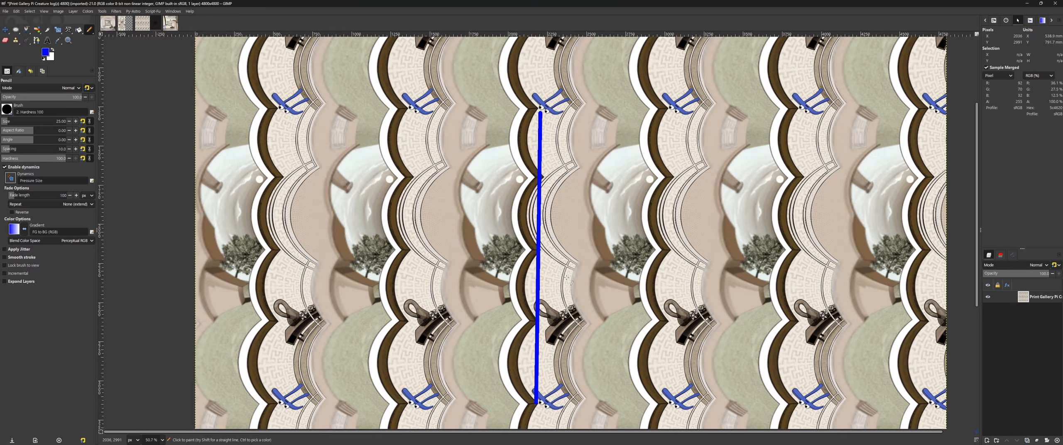
{"action": "key", "text": "ctrl+z"}
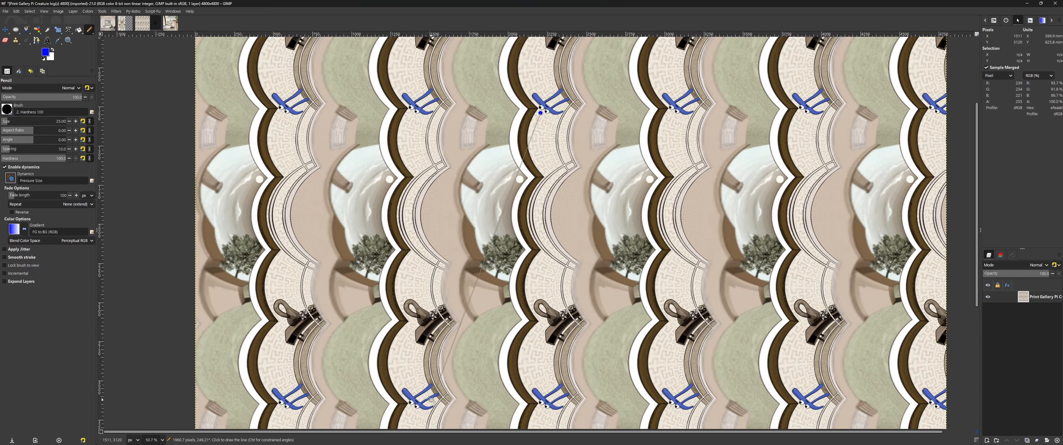
Step: Draw a straight diagonal pencil line from the upper pi creature to the copy one column left and one row below
{"action": "left_click", "coordinate": [415, 403], "text": "shift"}
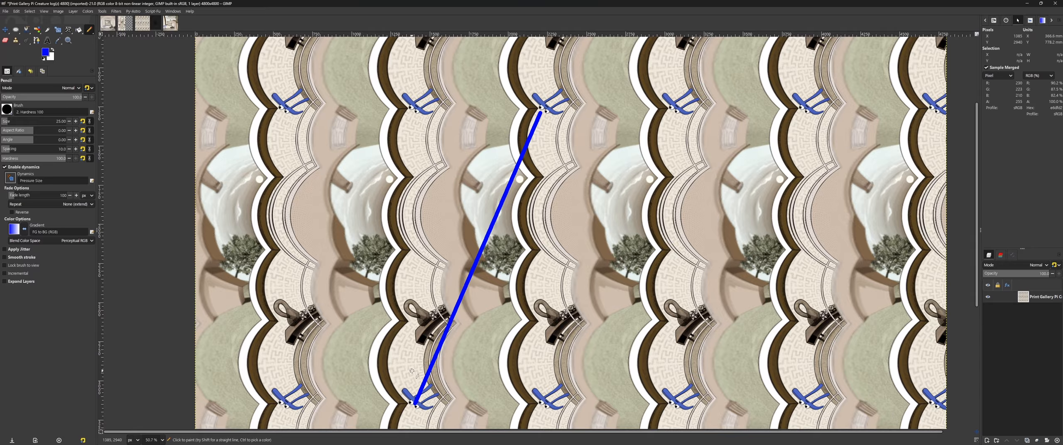
{"action": "scroll", "coordinate": [440, 305], "scroll_direction": "down", "scroll_amount": 4}
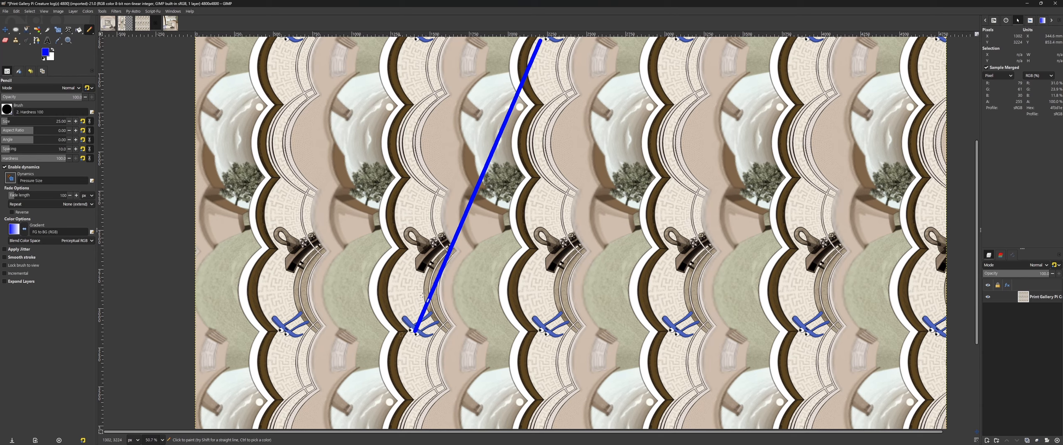
{"action": "scroll", "coordinate": [445, 309], "scroll_direction": "up", "scroll_amount": 6}
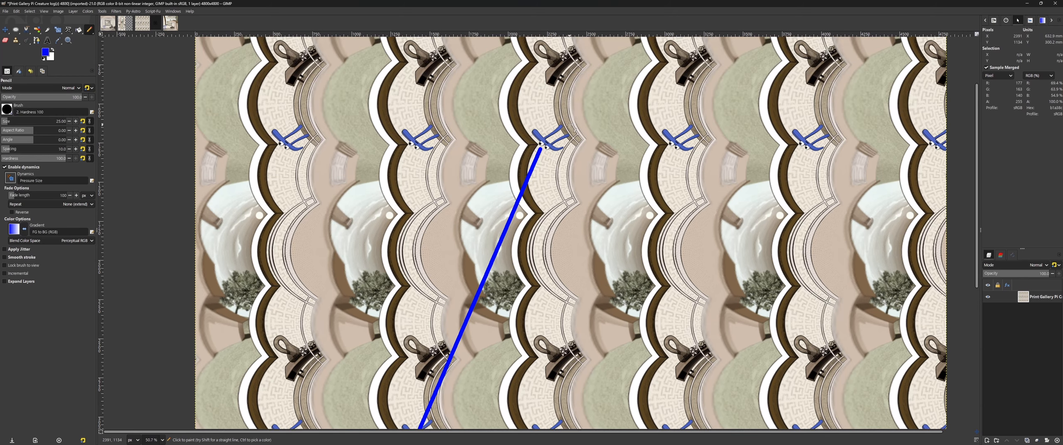
Step: Examine the scenery crossed by the diagonal line from its upper pi creature down to its lower one
{"action": "scroll", "coordinate": [540, 159], "scroll_direction": "up", "scroll_amount": 5}
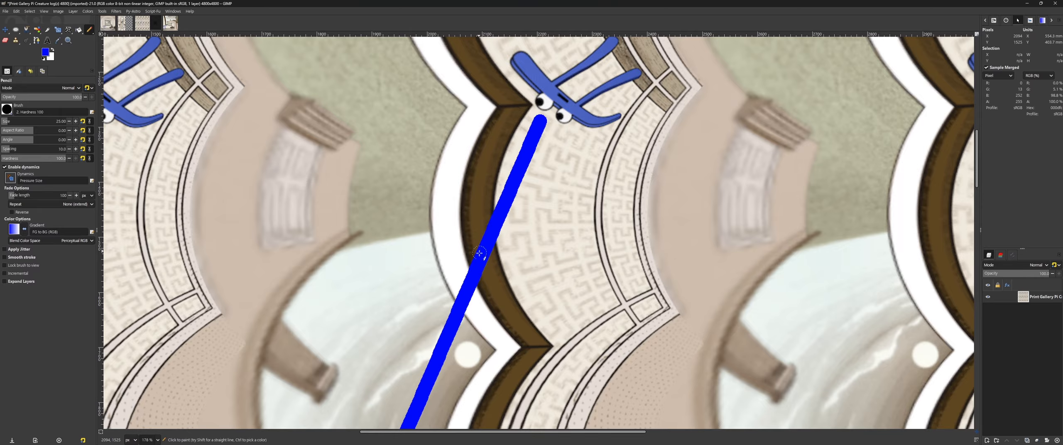
{"action": "scroll", "coordinate": [507, 207], "scroll_direction": "down", "scroll_amount": 8}
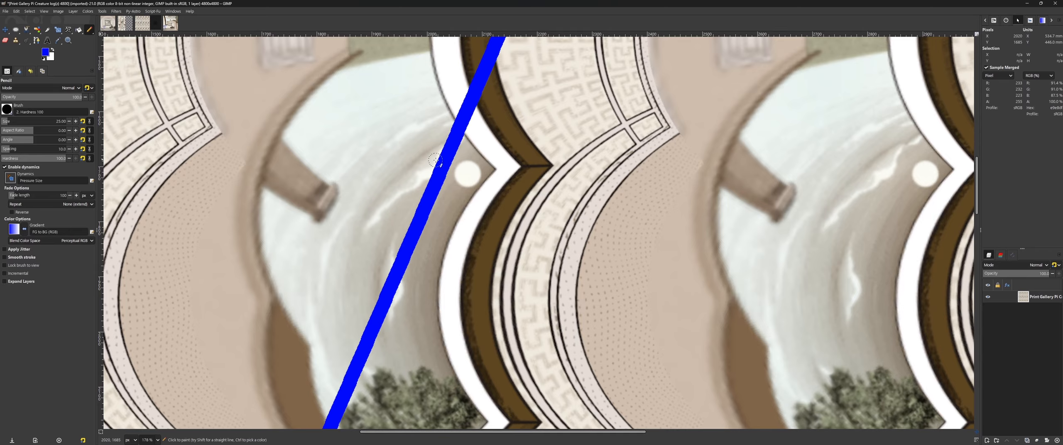
{"action": "scroll", "coordinate": [435, 160], "scroll_direction": "down", "scroll_amount": 12}
{"action": "scroll", "coordinate": [537, 199], "scroll_direction": "left", "scroll_amount": 20}
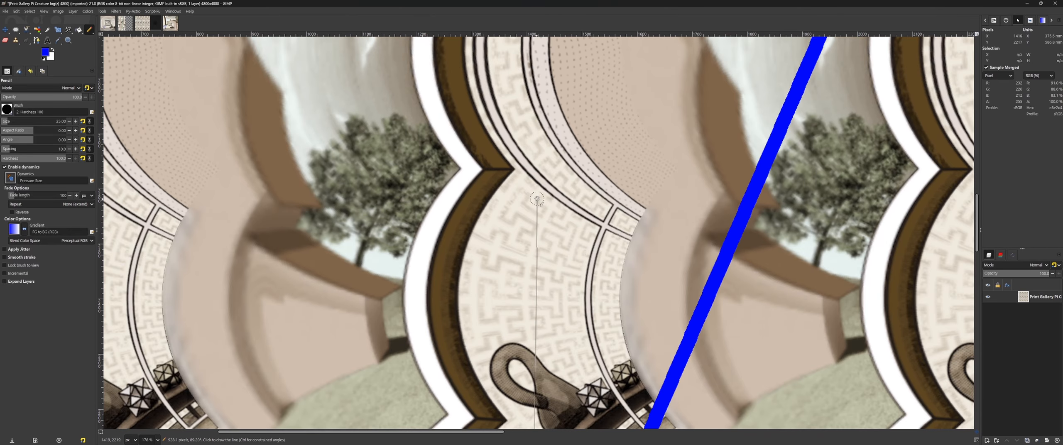
{"action": "scroll", "coordinate": [537, 199], "scroll_direction": "right", "scroll_amount": 7}
{"action": "scroll", "coordinate": [517, 160], "scroll_direction": "down", "scroll_amount": 9}
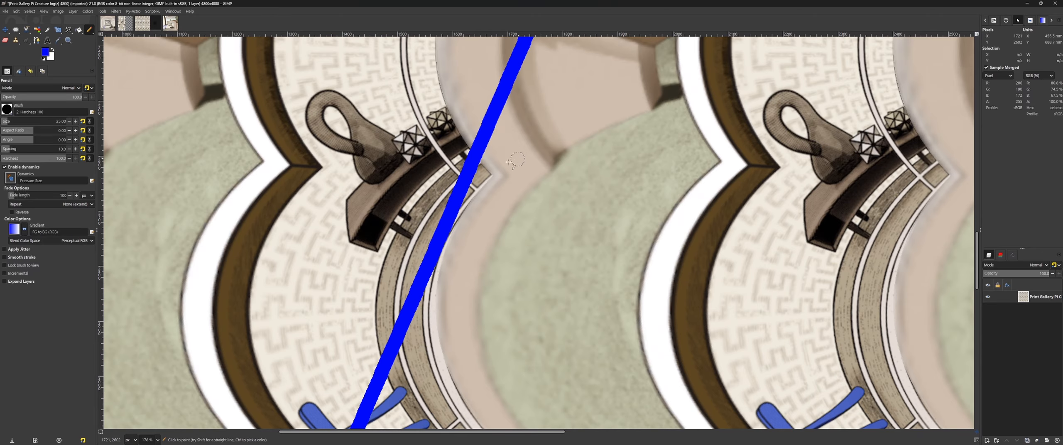
{"action": "scroll", "coordinate": [468, 231], "scroll_direction": "down", "scroll_amount": 8}
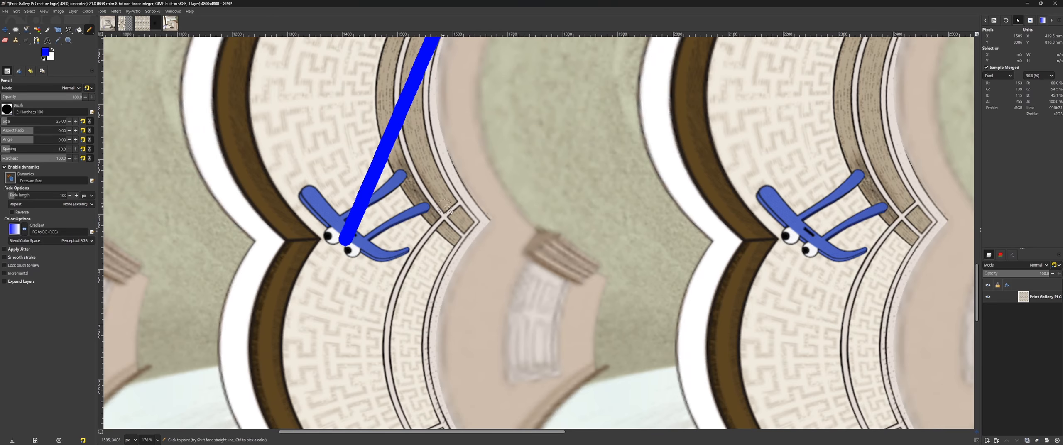
{"action": "key", "text": "shift+ctrl+j"}
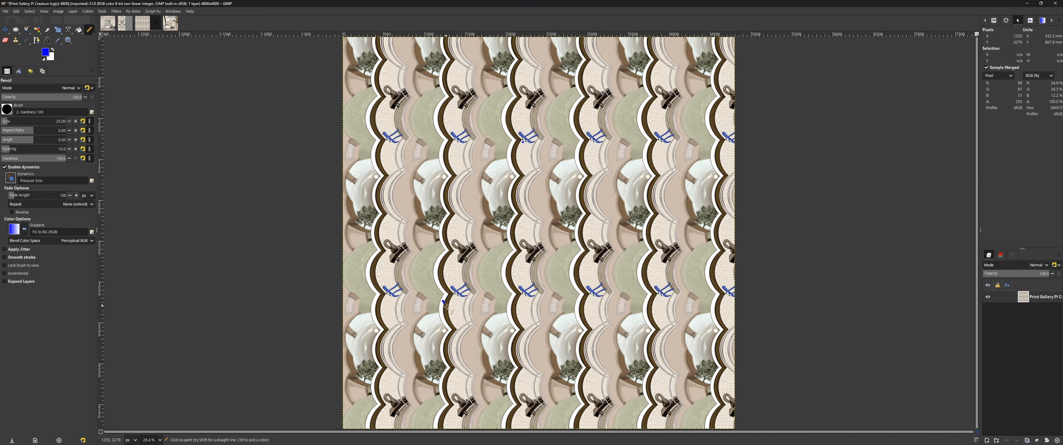
Step: Draw a temporary pencil stroke starting beside a lower pi creature on the tiled image and undo it
{"action": "mouse_move", "coordinate": [443, 301]}
{"action": "left_mouse_down"}
{"action": "mouse_move", "coordinate": [474, 323]}
{"action": "mouse_move", "coordinate": [513, 328]}
{"action": "mouse_move", "coordinate": [511, 318]}
{"action": "mouse_move", "coordinate": [498, 353]}
{"action": "mouse_move", "coordinate": [525, 307]}
{"action": "mouse_move", "coordinate": [506, 316]}
{"action": "mouse_move", "coordinate": [534, 326]}
{"action": "left_mouse_up"}
{"action": "key", "text": "ctrl+z"}
{"action": "key", "text": "ctrl+z"}
{"action": "key", "text": "ctrl+z"}
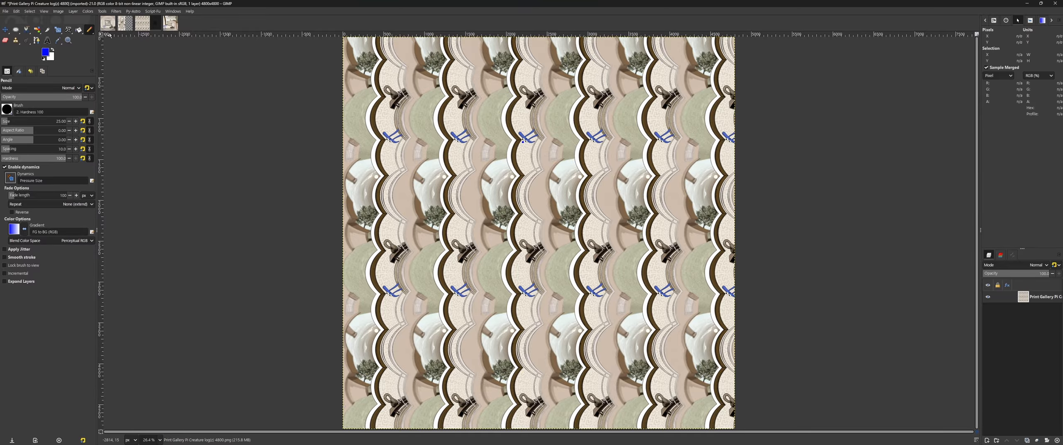
Step: Compare the original picture and its log-warped version with the tiled log image, ending on the tiled one
{"action": "left_click", "coordinate": [125, 26]}
{"action": "left_click", "coordinate": [110, 25]}
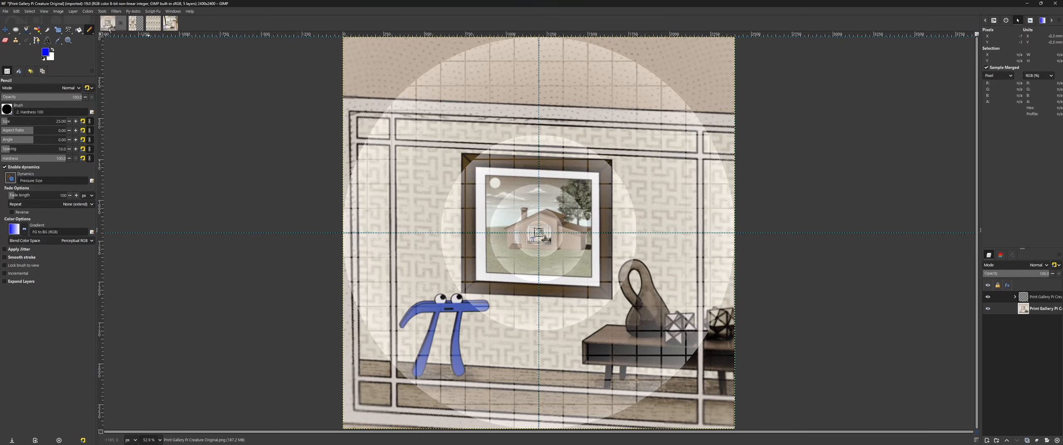
{"action": "left_click", "coordinate": [133, 28]}
{"action": "left_click", "coordinate": [151, 27]}
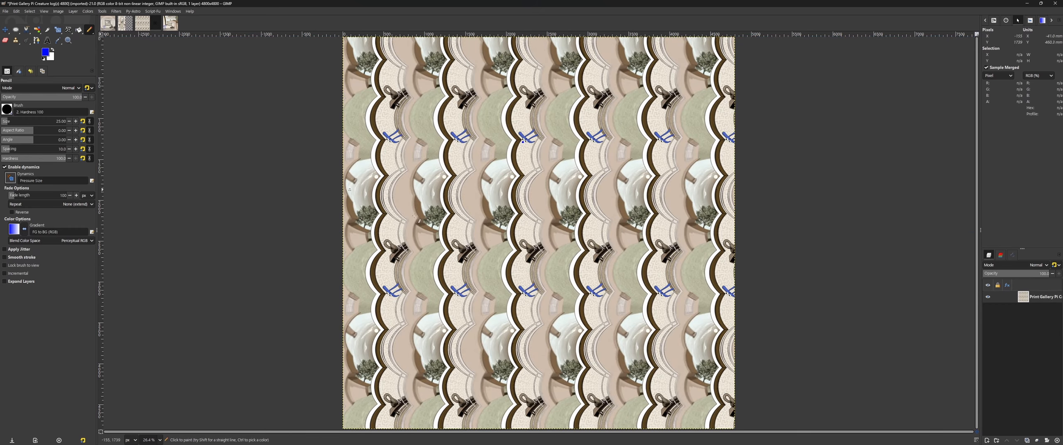
Step: Handwrite "log(z)" in pencil across the left part of the tiled image
{"action": "scroll", "coordinate": [479, 231], "scroll_direction": "up", "scroll_amount": 5}
{"action": "mouse_move", "coordinate": [241, 170]}
{"action": "left_mouse_down"}
{"action": "mouse_move", "coordinate": [254, 257]}
{"action": "mouse_move", "coordinate": [257, 213]}
{"action": "mouse_move", "coordinate": [293, 297]}
{"action": "left_mouse_up"}
{"action": "left_click_drag", "start_coordinate": [381, 174], "coordinate": [388, 279]}
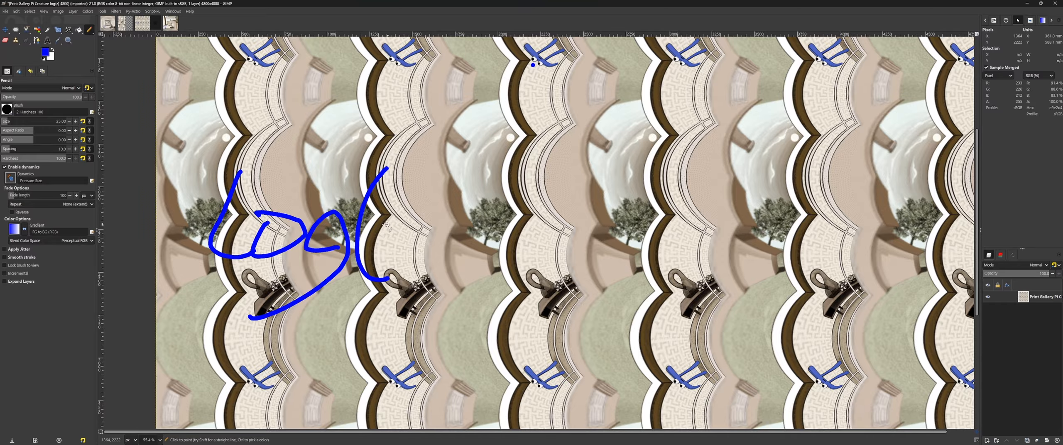
{"action": "left_click_drag", "start_coordinate": [382, 225], "coordinate": [419, 257]}
{"action": "left_click_drag", "start_coordinate": [410, 217], "coordinate": [378, 215]}
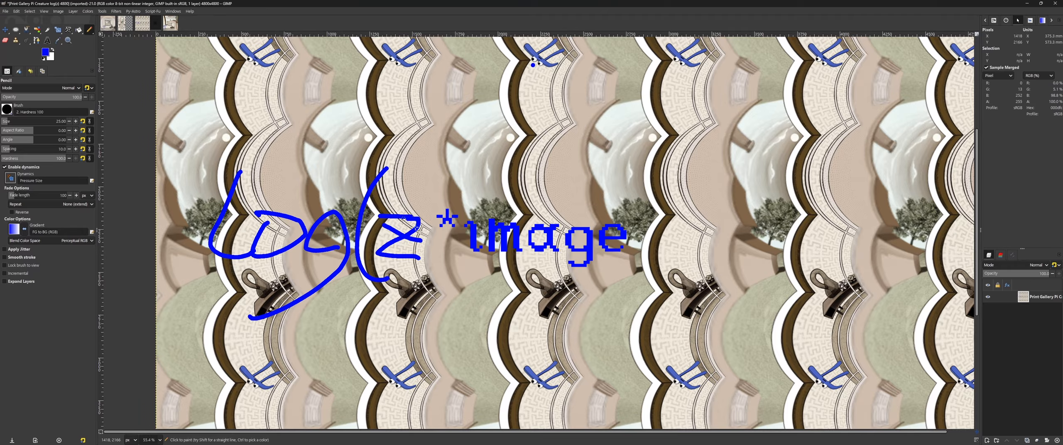
{"action": "mouse_move", "coordinate": [424, 169]}
{"action": "left_mouse_down"}
{"action": "mouse_move", "coordinate": [432, 255]}
{"action": "mouse_move", "coordinate": [405, 274]}
{"action": "left_mouse_up"}
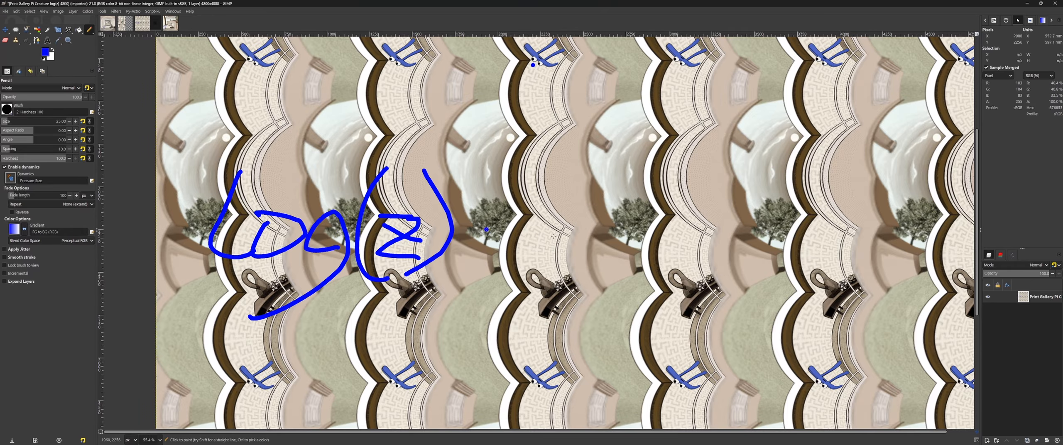
Step: Scribble beside the handwritten log(z), write "e" with a superscript "z" to its right, and undo all the pencil writing
{"action": "mouse_move", "coordinate": [553, 236]}
{"action": "left_mouse_down"}
{"action": "mouse_move", "coordinate": [498, 233]}
{"action": "mouse_move", "coordinate": [534, 222]}
{"action": "mouse_move", "coordinate": [786, 262]}
{"action": "left_mouse_up"}
{"action": "scroll", "coordinate": [619, 274], "scroll_direction": "right", "scroll_amount": 1}
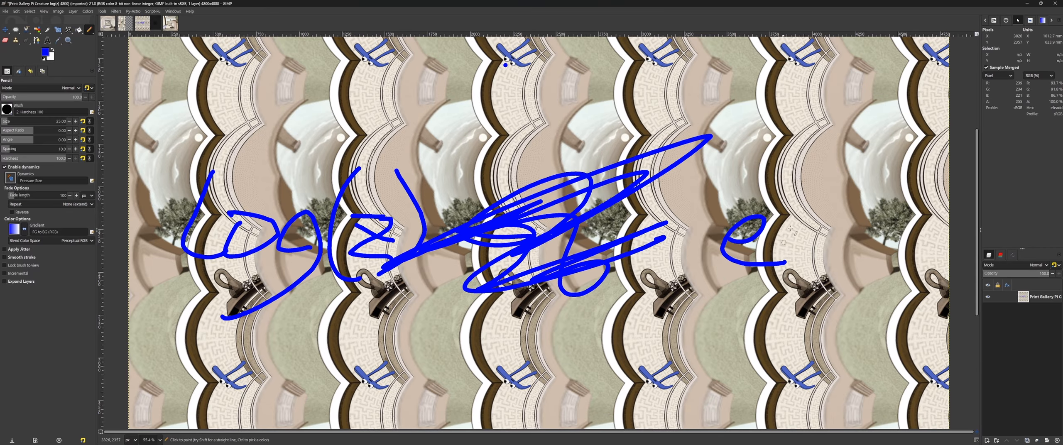
{"action": "mouse_move", "coordinate": [778, 165]}
{"action": "left_mouse_down"}
{"action": "mouse_move", "coordinate": [814, 214]}
{"action": "mouse_move", "coordinate": [841, 187]}
{"action": "left_mouse_up"}
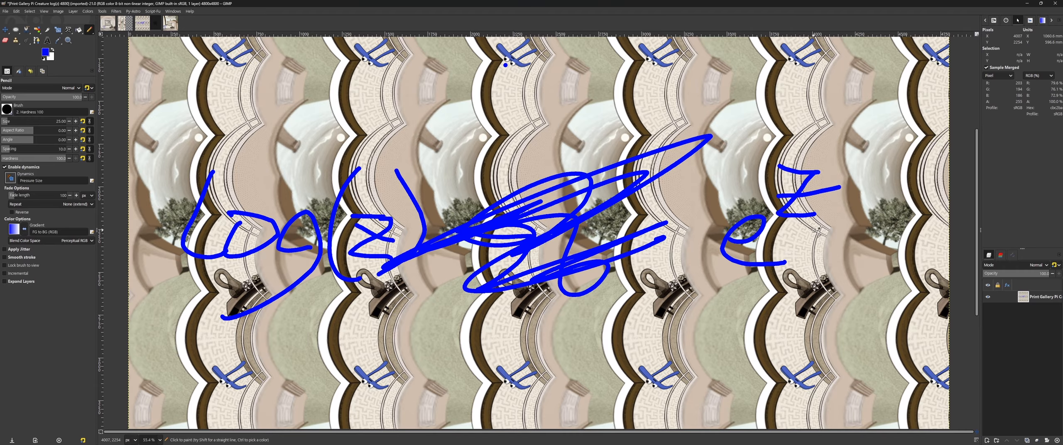
{"action": "key", "text": "ctrl+z"}
{"action": "key", "text": "ctrl+z"}
{"action": "key", "text": "ctrl+z"}
{"action": "key", "text": "ctrl+z"}
{"action": "key", "text": "ctrl+z"}
{"action": "key", "text": "ctrl+z"}
{"action": "key", "text": "ctrl+z"}
{"action": "key", "text": "ctrl+z"}
{"action": "key", "text": "ctrl+z"}
{"action": "key", "text": "ctrl+z"}
{"action": "key", "text": "ctrl+z"}
{"action": "key", "text": "ctrl+z"}
{"action": "key", "text": "ctrl+z"}
{"action": "key", "text": "ctrl+z"}
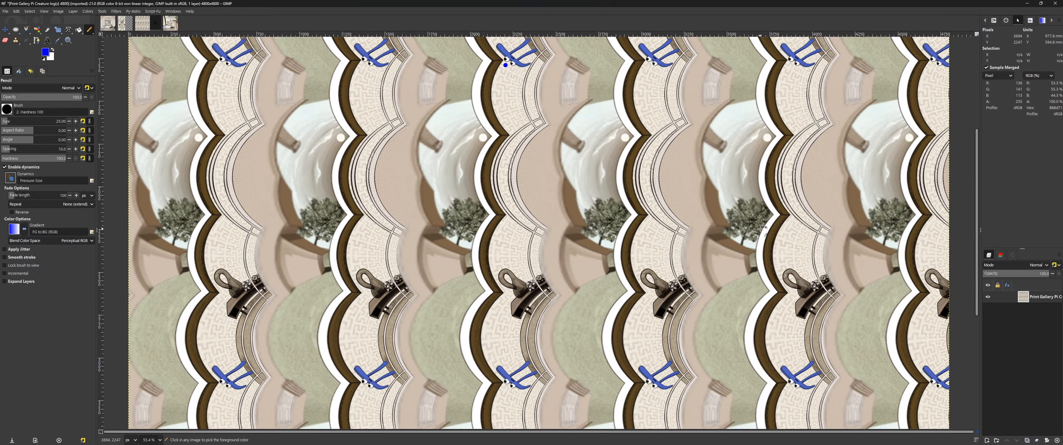
{"action": "key", "text": "shift+ctrl+j"}
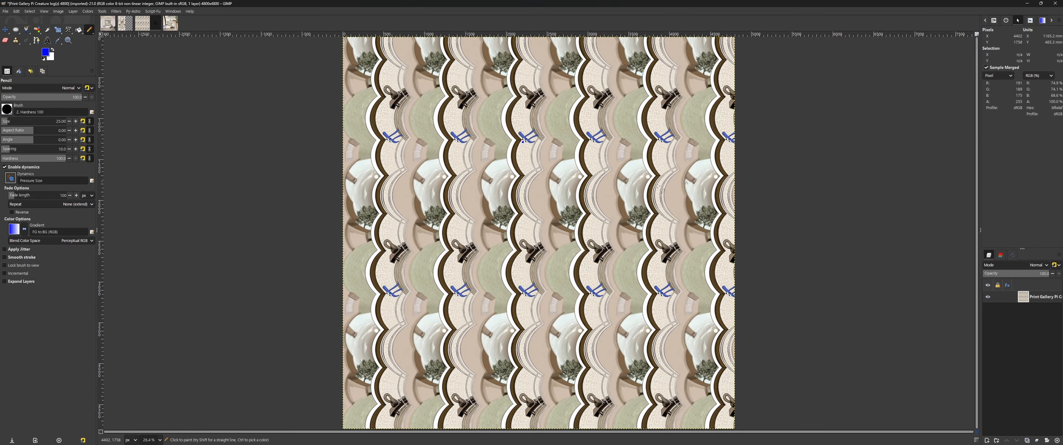
Step: On the final twisted Print Gallery image, draw temporary pencil loops around the centre starting near the pi creature, undoing each one
{"action": "left_click", "coordinate": [171, 26]}
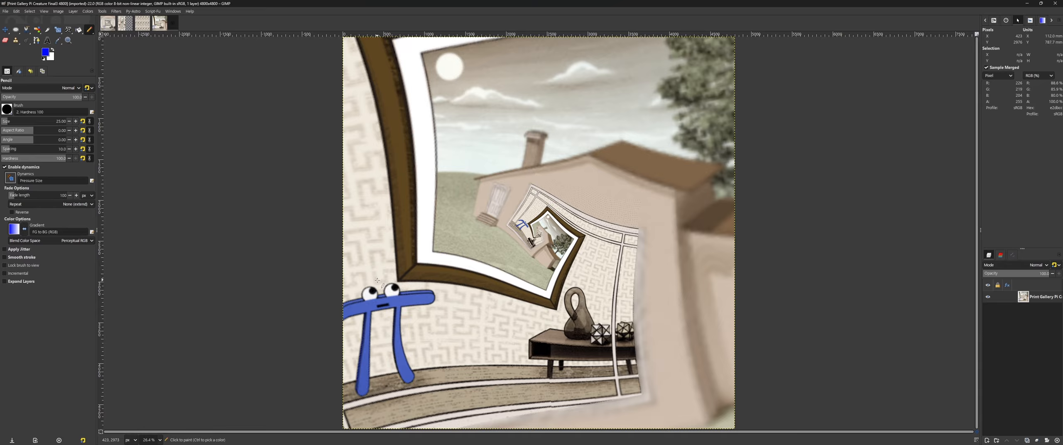
{"action": "mouse_move", "coordinate": [367, 265]}
{"action": "left_mouse_down"}
{"action": "mouse_move", "coordinate": [364, 232]}
{"action": "mouse_move", "coordinate": [402, 177]}
{"action": "left_mouse_up"}
{"action": "key", "text": "ctrl+z"}
{"action": "mouse_move", "coordinate": [381, 273]}
{"action": "left_mouse_down"}
{"action": "mouse_move", "coordinate": [370, 172]}
{"action": "mouse_move", "coordinate": [409, 122]}
{"action": "mouse_move", "coordinate": [465, 82]}
{"action": "mouse_move", "coordinate": [543, 71]}
{"action": "mouse_move", "coordinate": [633, 81]}
{"action": "mouse_move", "coordinate": [694, 152]}
{"action": "mouse_move", "coordinate": [717, 281]}
{"action": "mouse_move", "coordinate": [712, 324]}
{"action": "mouse_move", "coordinate": [666, 408]}
{"action": "mouse_move", "coordinate": [596, 432]}
{"action": "mouse_move", "coordinate": [552, 432]}
{"action": "mouse_move", "coordinate": [456, 397]}
{"action": "mouse_move", "coordinate": [387, 307]}
{"action": "left_mouse_up"}
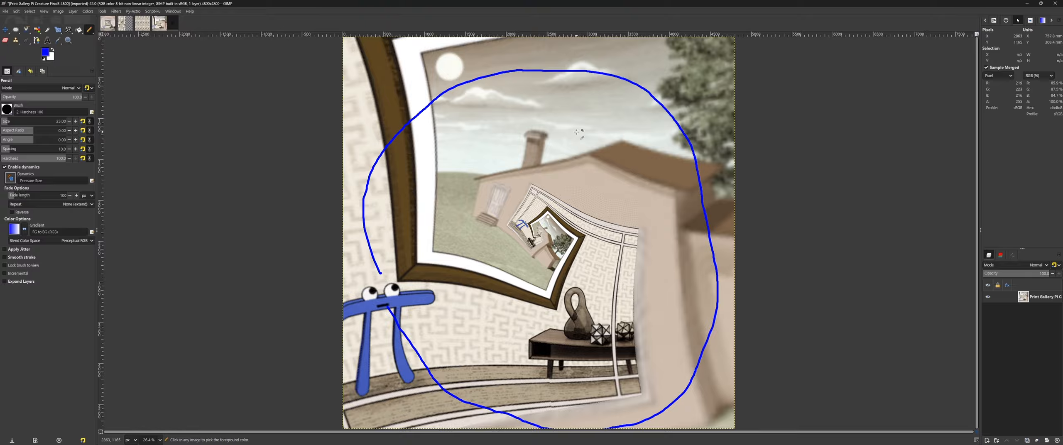
{"action": "key", "text": "ctrl+z"}
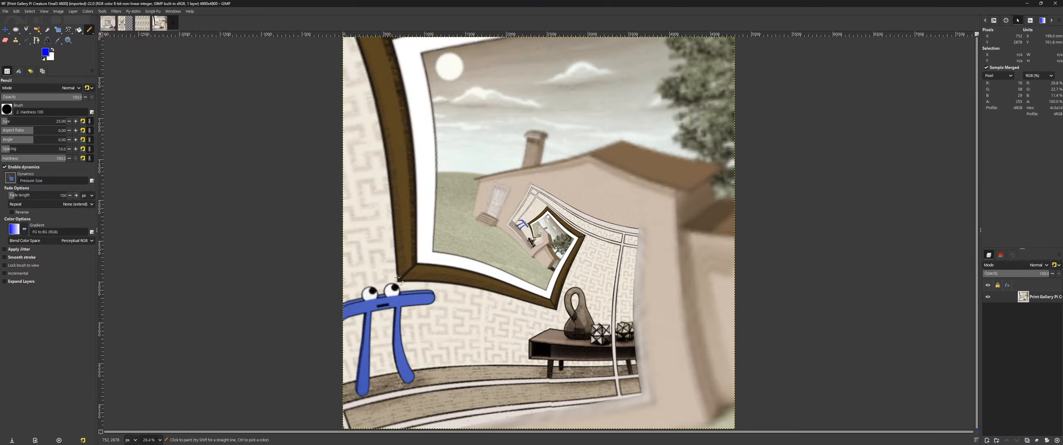
Step: Pencil an arrowed loop around the centre and a circle around the smaller nested pi creature, undoing both marks
{"action": "mouse_move", "coordinate": [382, 276]}
{"action": "left_mouse_down"}
{"action": "mouse_move", "coordinate": [405, 193]}
{"action": "mouse_move", "coordinate": [435, 158]}
{"action": "mouse_move", "coordinate": [508, 122]}
{"action": "mouse_move", "coordinate": [558, 114]}
{"action": "mouse_move", "coordinate": [621, 128]}
{"action": "mouse_move", "coordinate": [682, 168]}
{"action": "mouse_move", "coordinate": [705, 218]}
{"action": "mouse_move", "coordinate": [699, 270]}
{"action": "mouse_move", "coordinate": [669, 327]}
{"action": "mouse_move", "coordinate": [578, 382]}
{"action": "mouse_move", "coordinate": [511, 389]}
{"action": "mouse_move", "coordinate": [418, 362]}
{"action": "mouse_move", "coordinate": [409, 346]}
{"action": "mouse_move", "coordinate": [466, 346]}
{"action": "left_mouse_up"}
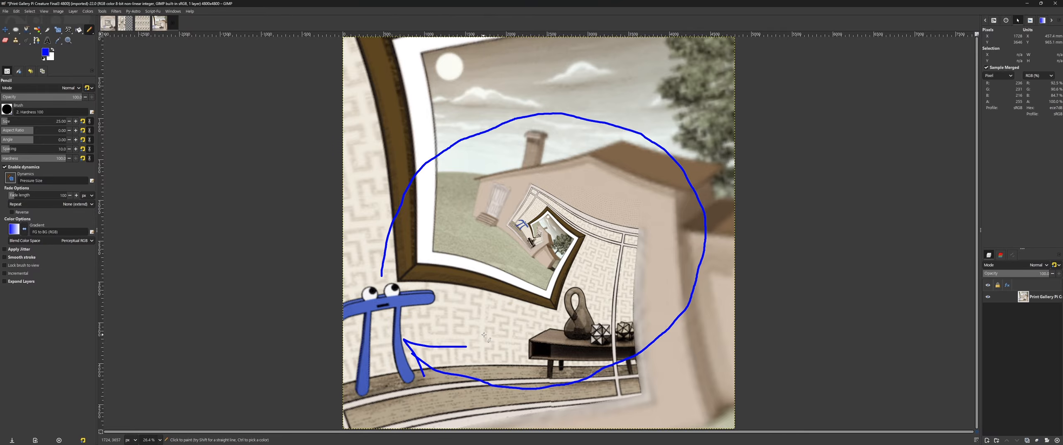
{"action": "key", "text": "ctrl+z"}
{"action": "key", "text": "ctrl+z"}
{"action": "scroll", "coordinate": [471, 180], "scroll_direction": "up", "scroll_amount": 5}
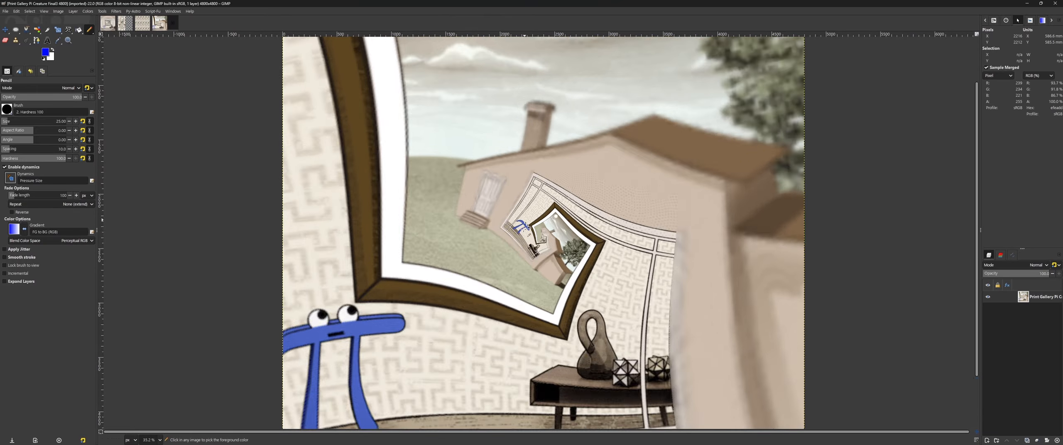
{"action": "left_click_drag", "start_coordinate": [471, 179], "coordinate": [492, 176]}
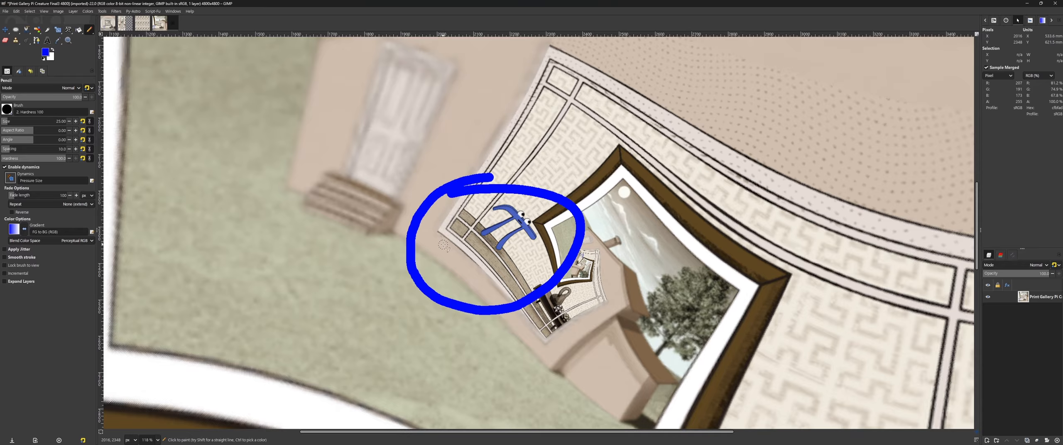
{"action": "key", "text": "ctrl+z"}
Step: On the tiled log image, draw a straight slanted pencil line between two pi creatures and a perpendicular line toward the upper left
{"action": "left_click", "coordinate": [141, 26]}
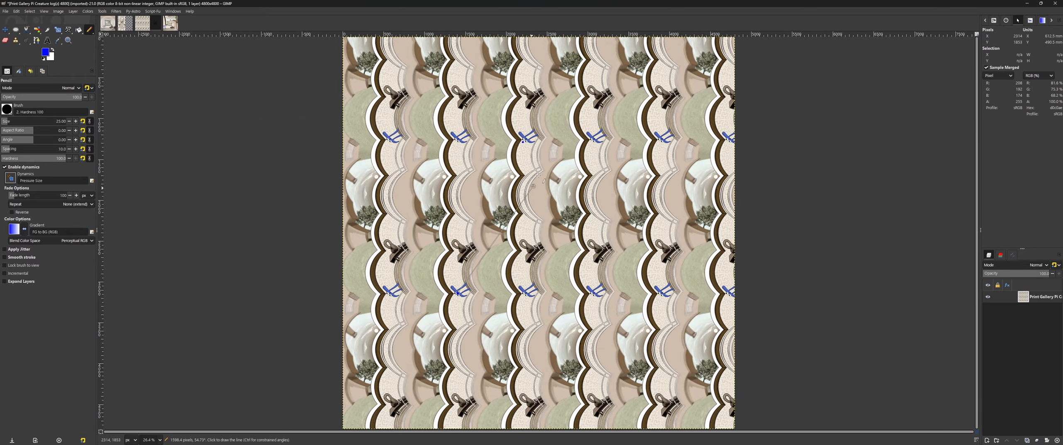
{"action": "left_click", "coordinate": [524, 140], "text": "shift"}
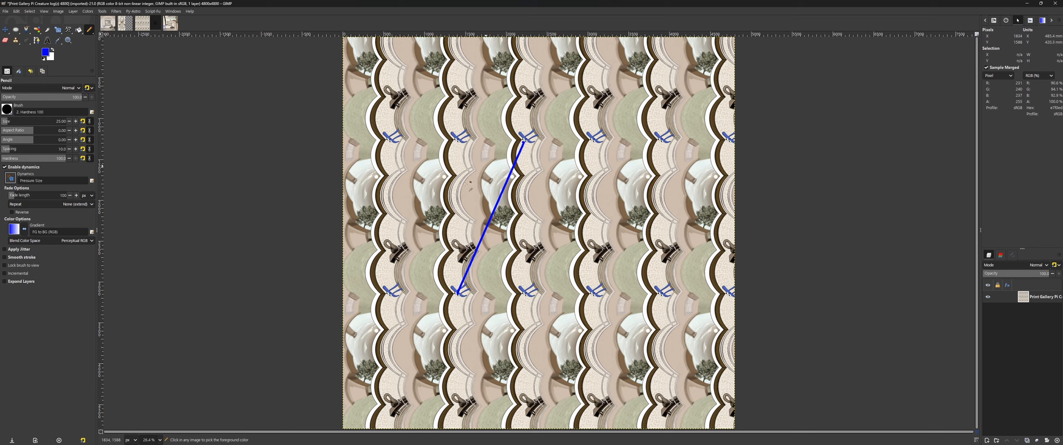
{"action": "scroll", "coordinate": [467, 184], "scroll_direction": "up", "scroll_amount": 2}
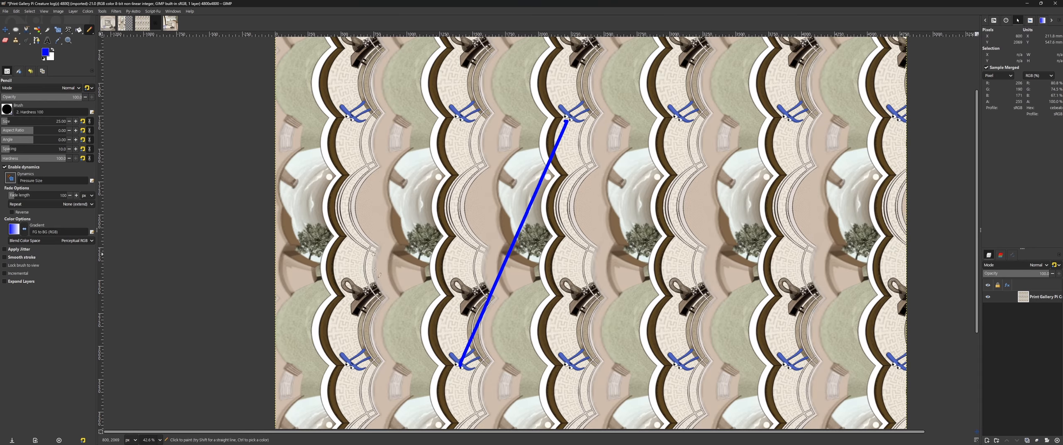
{"action": "scroll", "coordinate": [561, 222], "scroll_direction": "up", "scroll_amount": 3}
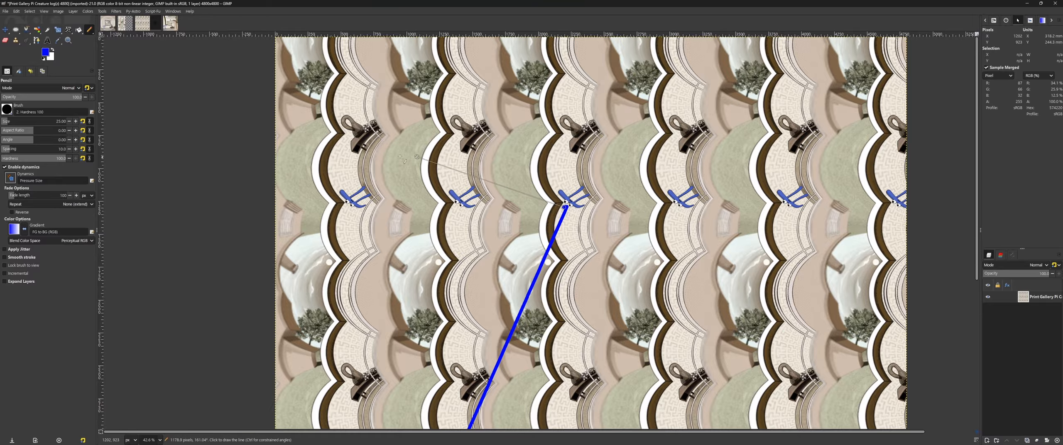
{"action": "left_click", "coordinate": [306, 98], "text": "shift"}
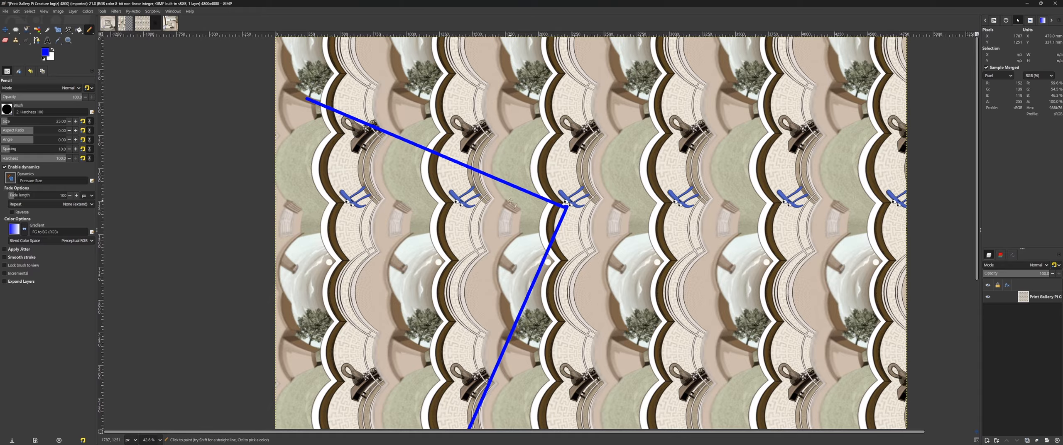
Step: Sketch a right-angle mark between the two pencil lines and undo it
{"action": "mouse_move", "coordinate": [510, 194]}
{"action": "left_mouse_down"}
{"action": "mouse_move", "coordinate": [496, 231]}
{"action": "mouse_move", "coordinate": [531, 277]}
{"action": "left_mouse_up"}
{"action": "key", "text": "ctrl+z"}
{"action": "mouse_move", "coordinate": [512, 187]}
{"action": "left_mouse_down"}
{"action": "mouse_move", "coordinate": [473, 253]}
{"action": "mouse_move", "coordinate": [533, 275]}
{"action": "left_mouse_up"}
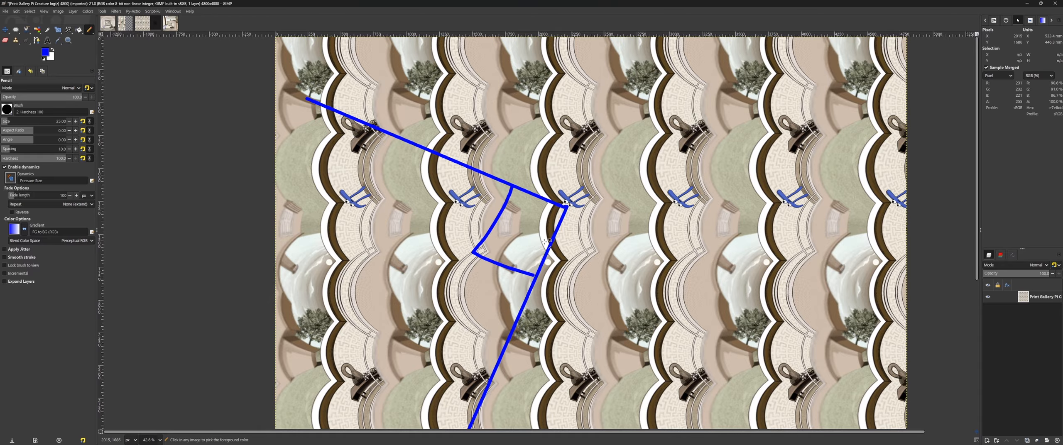
{"action": "key", "text": "ctrl+z"}
Step: Circle the pi creatures to the left of the lines' corner one at a time, undoing each circle
{"action": "scroll", "coordinate": [525, 220], "scroll_direction": "up", "scroll_amount": 6, "text": "ctrl"}
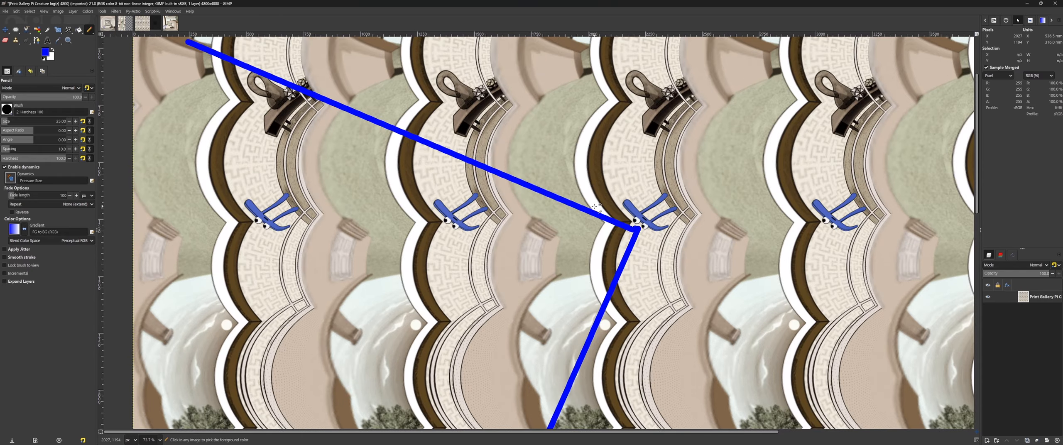
{"action": "scroll", "coordinate": [452, 250], "scroll_direction": "down", "scroll_amount": 3, "text": "ctrl"}
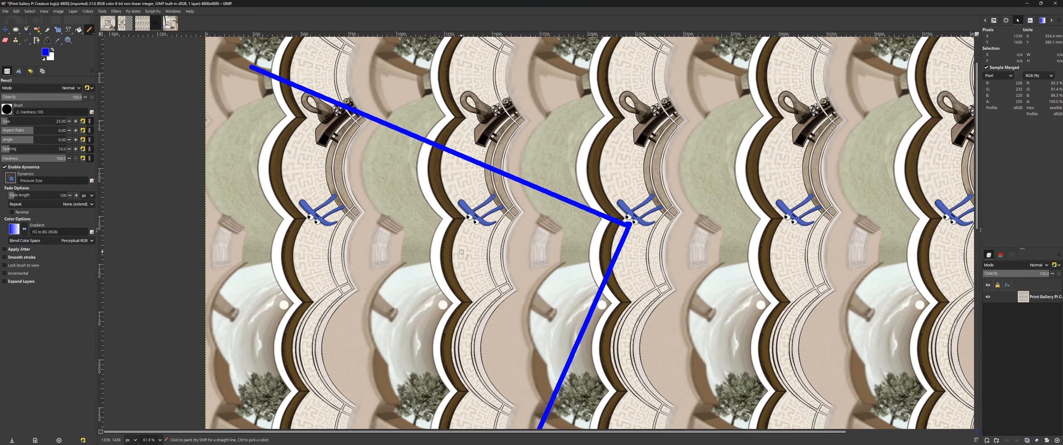
{"action": "left_click_drag", "start_coordinate": [485, 187], "coordinate": [489, 185]}
{"action": "key", "text": "ctrl+z"}
{"action": "mouse_move", "coordinate": [328, 182]}
{"action": "left_mouse_down"}
{"action": "mouse_move", "coordinate": [272, 208]}
{"action": "mouse_move", "coordinate": [360, 235]}
{"action": "left_mouse_up"}
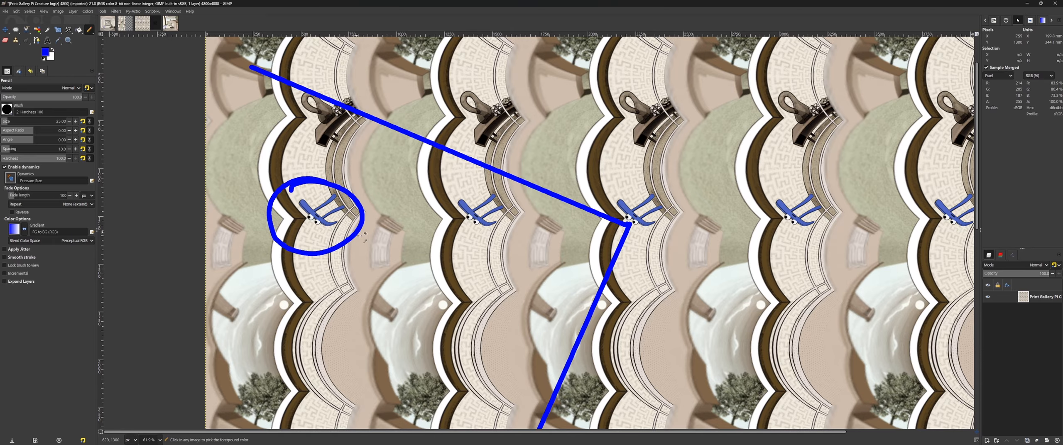
{"action": "scroll", "coordinate": [363, 234], "scroll_direction": "down", "scroll_amount": 6, "text": "ctrl"}
{"action": "key", "text": "ctrl+z"}
{"action": "left_click_drag", "start_coordinate": [277, 207], "coordinate": [280, 235]}
{"action": "key", "text": "ctrl+z"}
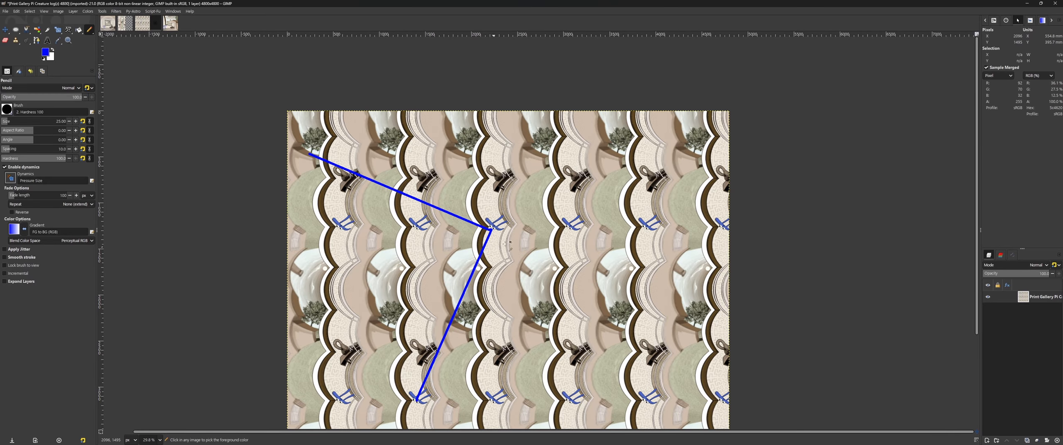
Step: Undo both lines and redraw the slanted line one pi creature further right, adding a line toward the vase at the upper left
{"action": "key", "text": "ctrl+z"}
{"action": "key", "text": "ctrl+z"}
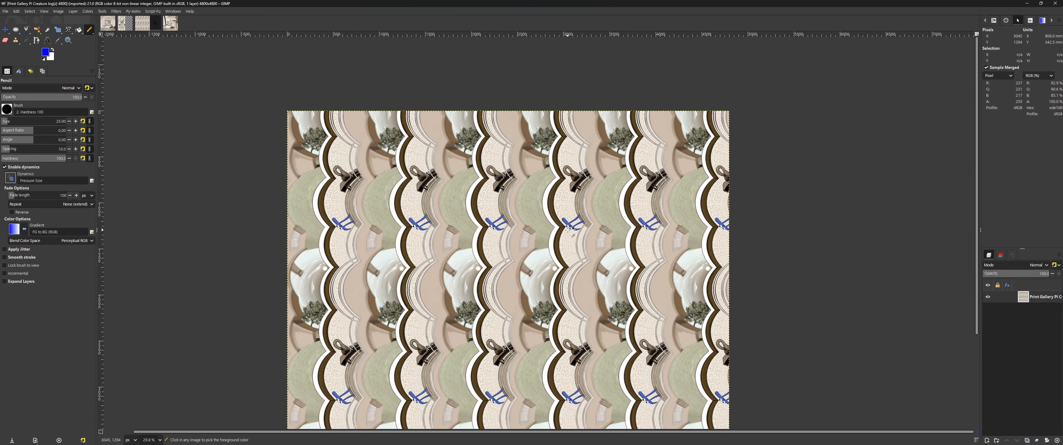
{"action": "key", "text": "ctrl+y"}
{"action": "key", "text": "ctrl+y"}
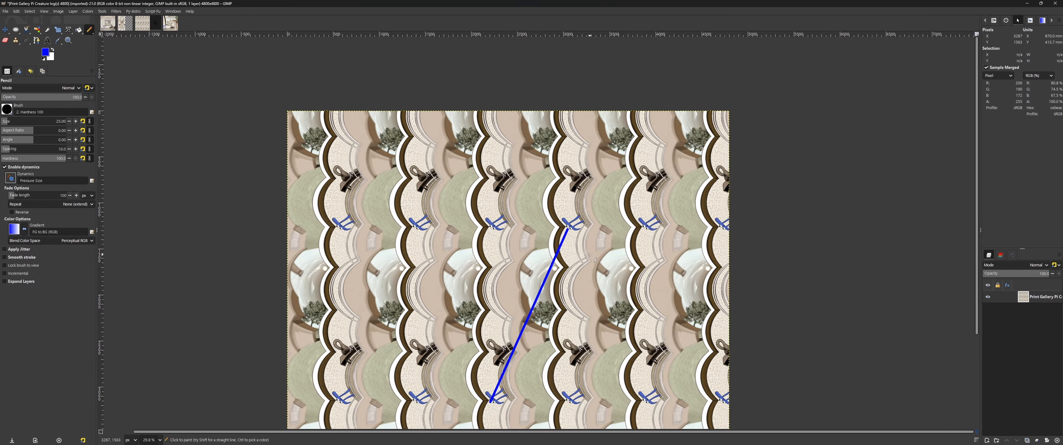
{"action": "scroll", "coordinate": [590, 255], "scroll_direction": "up", "scroll_amount": 8, "text": "ctrl"}
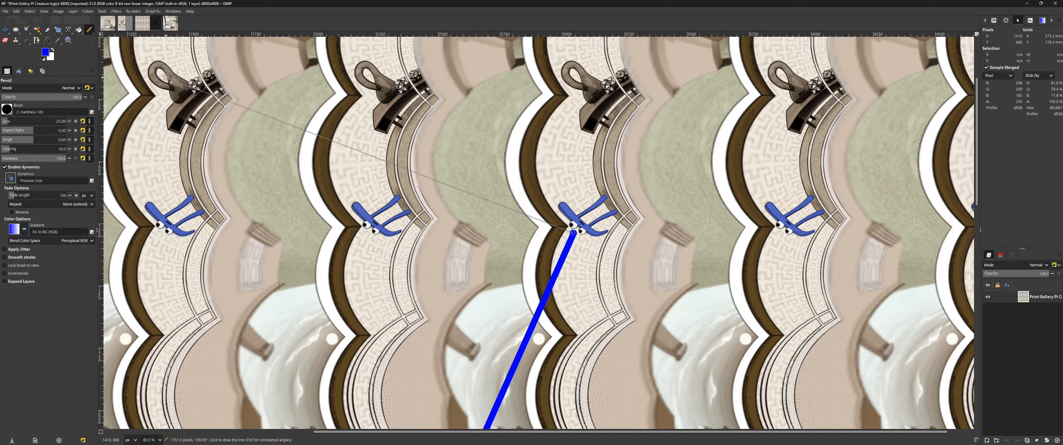
{"action": "left_click", "coordinate": [166, 77], "text": "shift"}
{"action": "scroll", "coordinate": [680, 177], "scroll_direction": "up", "scroll_amount": 3, "text": "ctrl"}
{"action": "scroll", "coordinate": [681, 177], "scroll_direction": "down", "scroll_amount": 4, "text": "ctrl"}
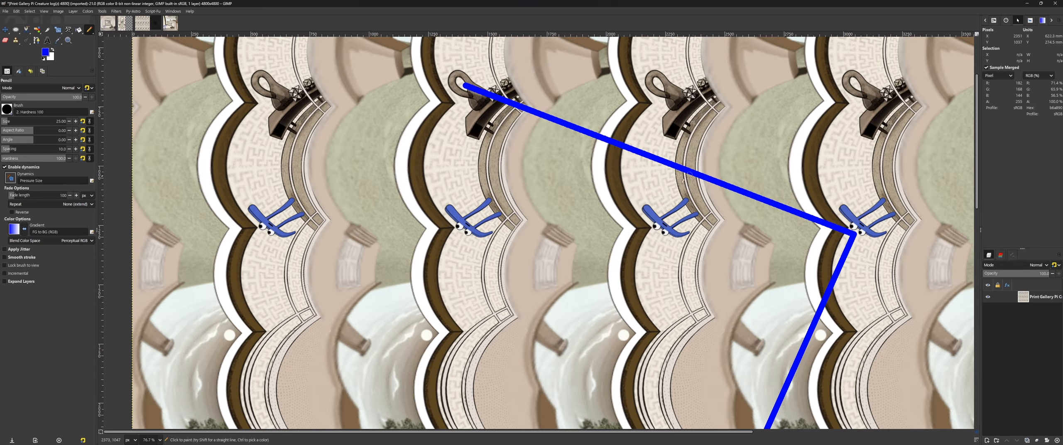
Step: Circle the three pi creatures left of the new corner in turn, then undo the circles and both straight lines
{"action": "left_click_drag", "start_coordinate": [681, 176], "coordinate": [702, 183]}
{"action": "key", "text": "ctrl+z"}
{"action": "mouse_move", "coordinate": [499, 176]}
{"action": "left_mouse_down"}
{"action": "mouse_move", "coordinate": [478, 305]}
{"action": "mouse_move", "coordinate": [503, 176]}
{"action": "left_mouse_up"}
{"action": "key", "text": "ctrl+z"}
{"action": "left_click_drag", "start_coordinate": [286, 175], "coordinate": [217, 186]}
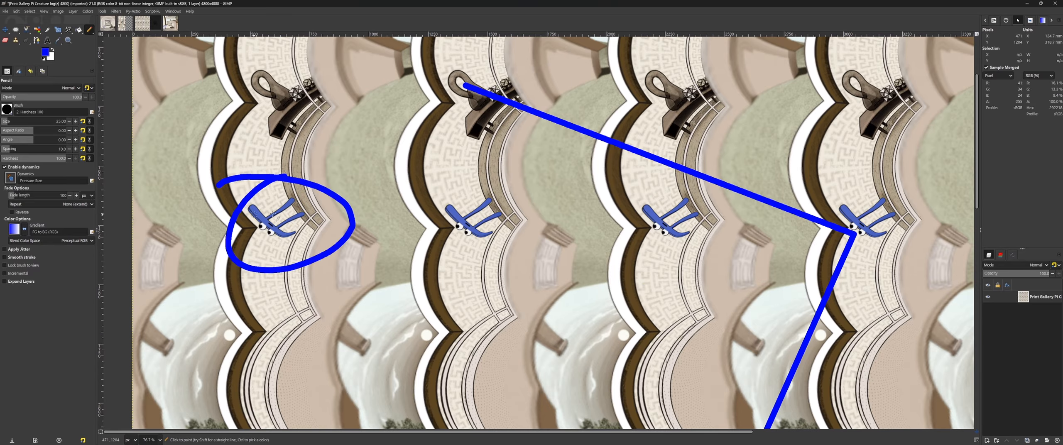
{"action": "key", "text": "ctrl+z"}
{"action": "key", "text": "ctrl+z"}
{"action": "key", "text": "z"}
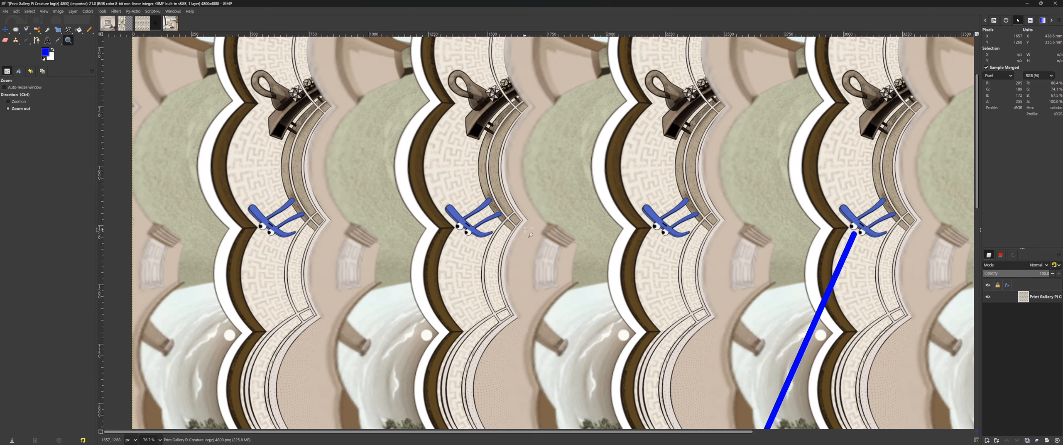
{"action": "key", "text": "ctrl+z"}
{"action": "key", "text": "ctrl+z"}
Step: Switch to the final twisted Print Gallery image, fit it in the window and reactivate the Pencil tool
{"action": "key", "text": "shift+ctrl+j"}
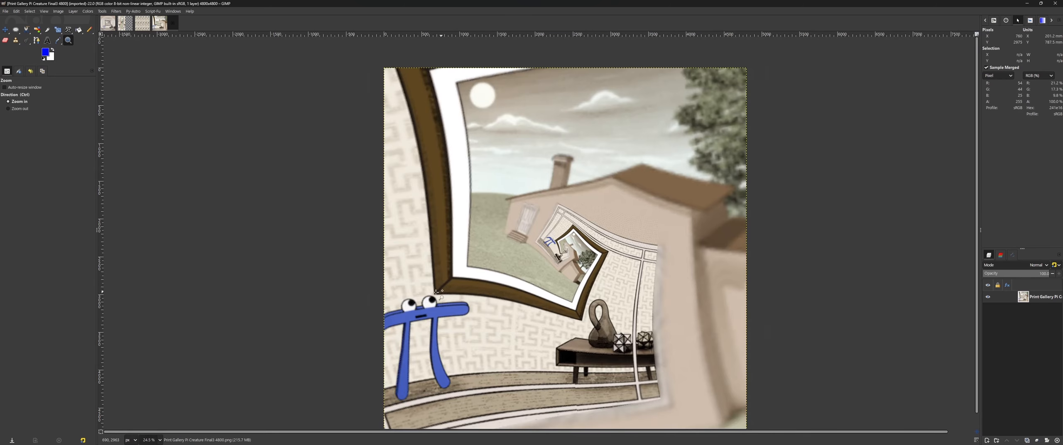
{"action": "left_click_drag", "start_coordinate": [437, 292], "coordinate": [548, 240]}
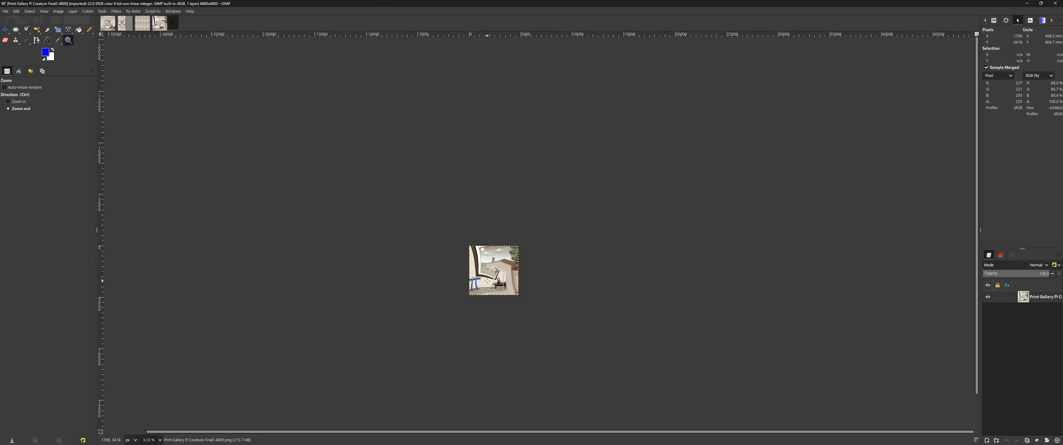
{"action": "key", "text": "shift+ctrl+j"}
{"action": "key", "text": "b"}
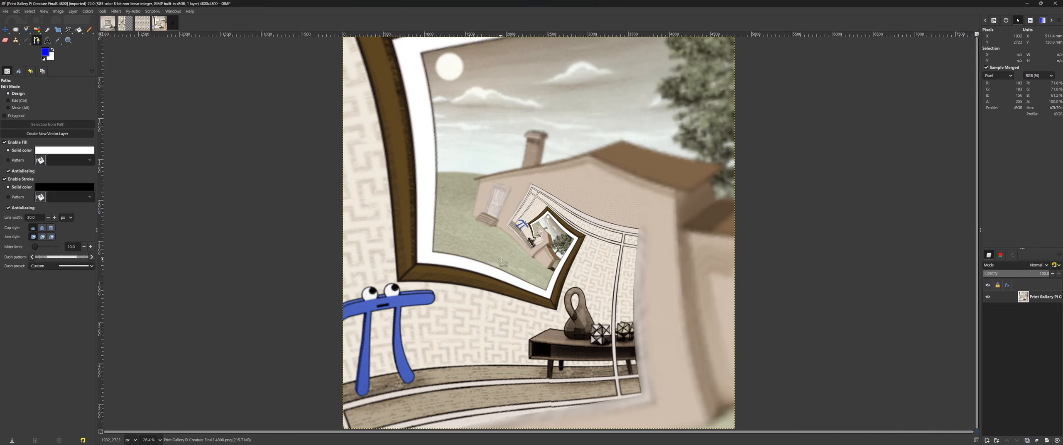
{"action": "left_click", "coordinate": [89, 29]}
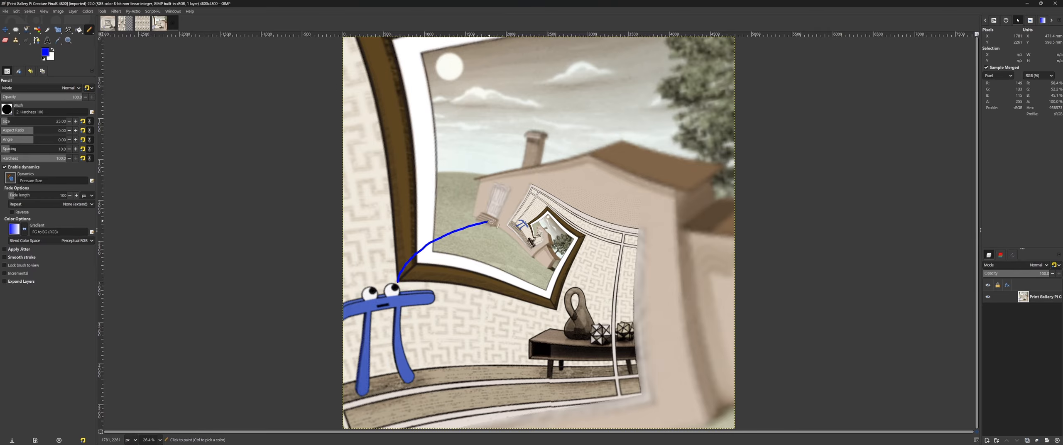
Step: Pencil a spiral curve from the large pi creature inward through its successively smaller nested copies
{"action": "scroll", "coordinate": [522, 220], "scroll_direction": "up", "scroll_amount": 10}
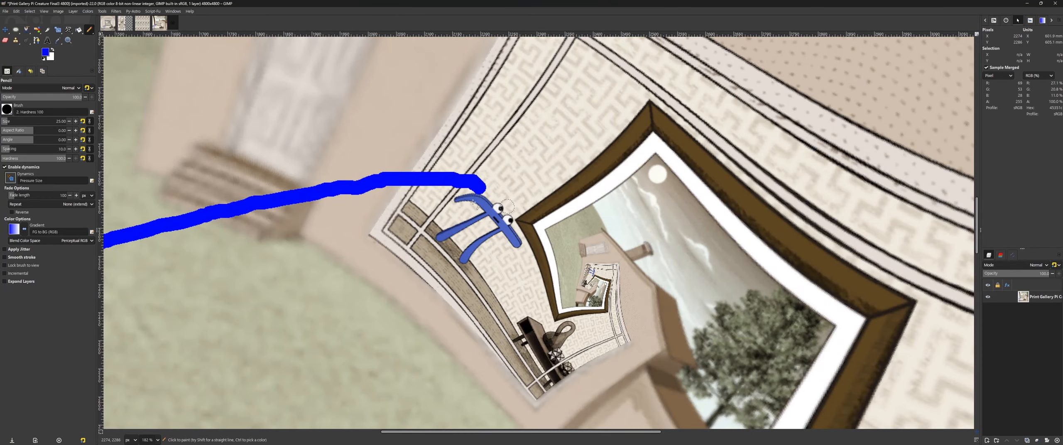
{"action": "mouse_move", "coordinate": [478, 185]}
{"action": "left_mouse_down"}
{"action": "mouse_move", "coordinate": [507, 189]}
{"action": "mouse_move", "coordinate": [578, 230]}
{"action": "mouse_move", "coordinate": [587, 267]}
{"action": "left_mouse_up"}
{"action": "scroll", "coordinate": [586, 268], "scroll_direction": "up", "scroll_amount": 7}
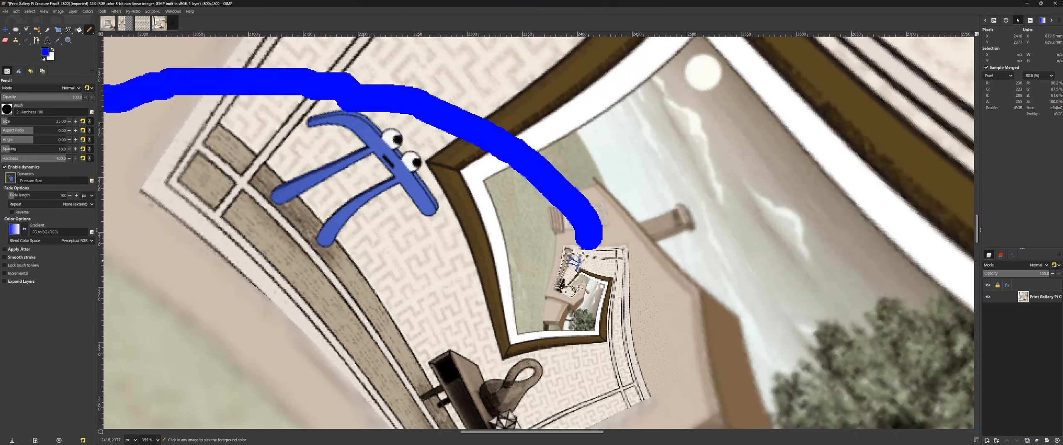
{"action": "scroll", "coordinate": [583, 249], "scroll_direction": "up", "scroll_amount": 12}
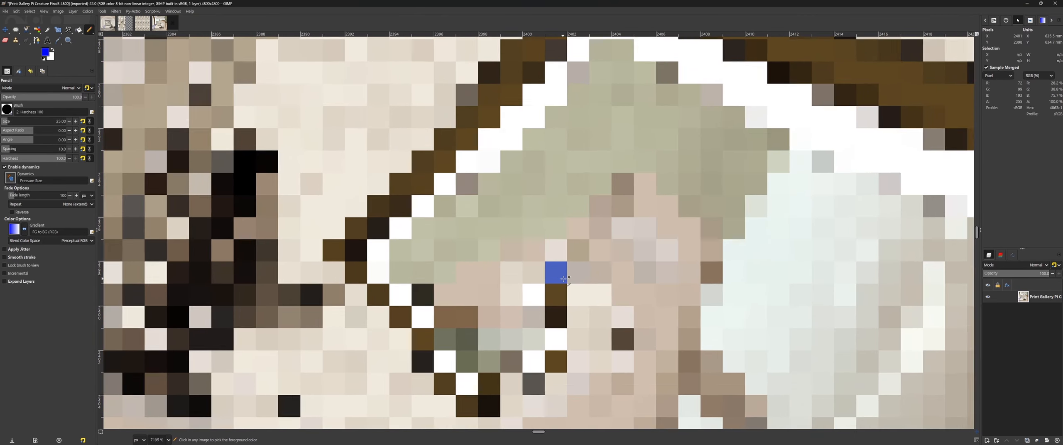
{"action": "scroll", "coordinate": [560, 279], "scroll_direction": "down", "scroll_amount": 7}
{"action": "mouse_move", "coordinate": [597, 82]}
{"action": "left_mouse_down"}
{"action": "mouse_move", "coordinate": [592, 145]}
{"action": "mouse_move", "coordinate": [537, 266]}
{"action": "left_mouse_up"}
Step: Undo all parts of the spiral pencil curve and close the save dialog without saving
{"action": "key", "text": "ctrl+z"}
{"action": "key", "text": "ctrl+z"}
{"action": "scroll", "coordinate": [553, 252], "scroll_direction": "down", "scroll_amount": 10}
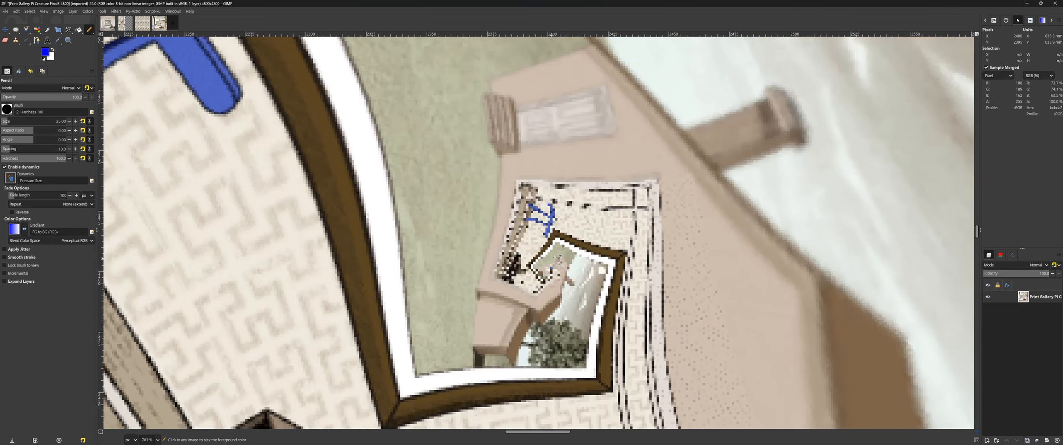
{"action": "scroll", "coordinate": [554, 248], "scroll_direction": "down", "scroll_amount": 3}
{"action": "key", "text": "ctrl+s"}
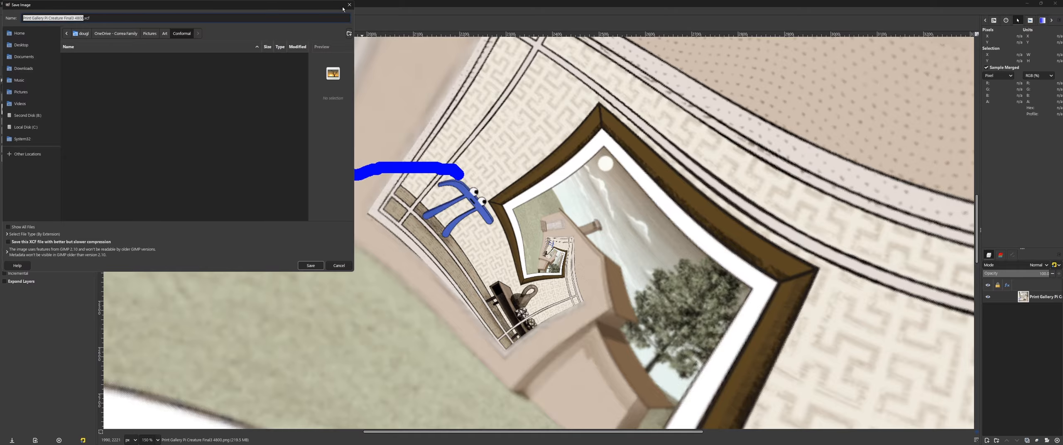
{"action": "left_click", "coordinate": [349, 5]}
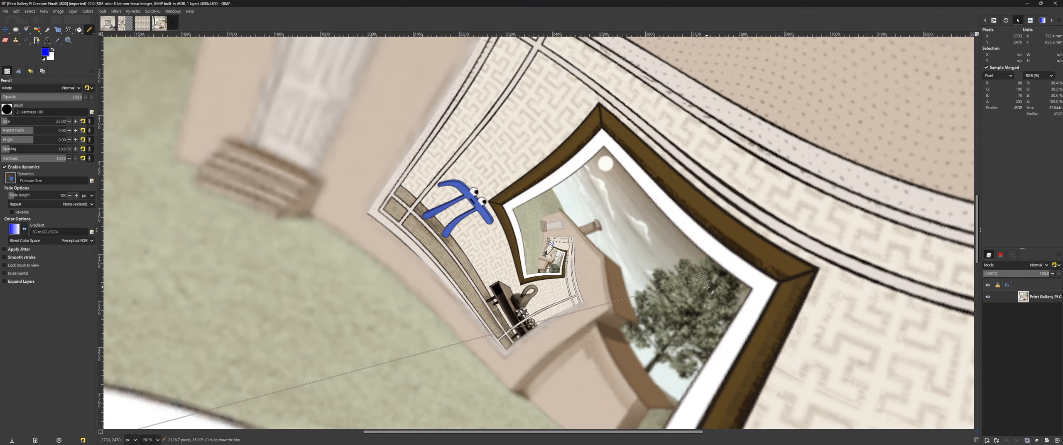
{"action": "scroll", "coordinate": [488, 299], "scroll_direction": "down", "scroll_amount": 9}
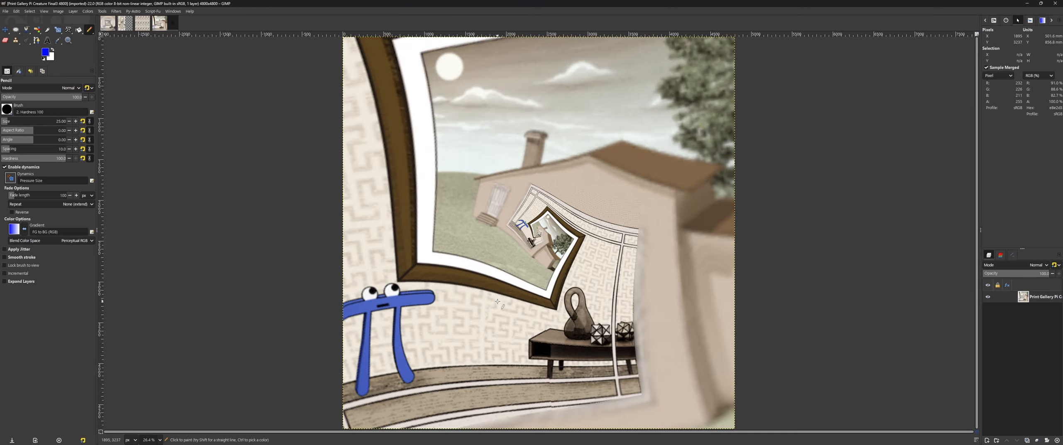
Step: On the tiled log image, draw straight pencil lines joining pi creatures in neighbouring columns and rows, then undo them
{"action": "left_click", "coordinate": [144, 24]}
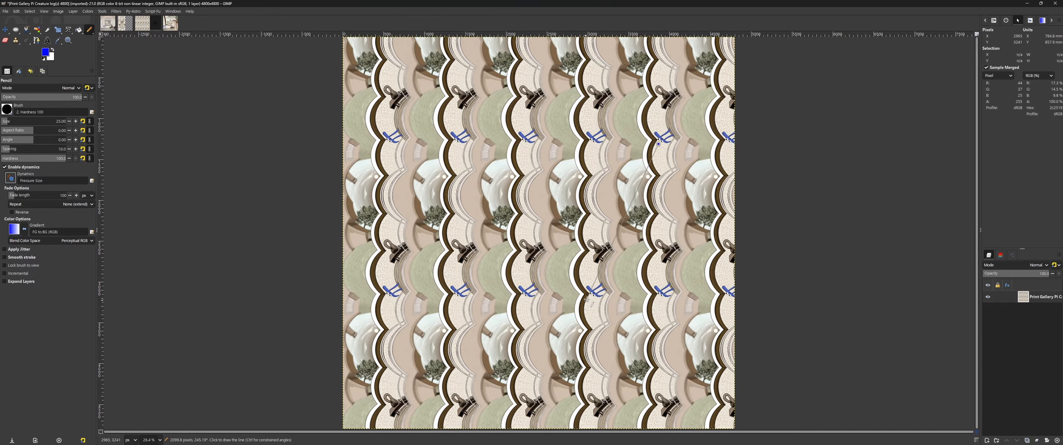
{"action": "left_click", "coordinate": [593, 141]}
{"action": "left_click", "coordinate": [523, 297], "text": "shift"}
{"action": "key", "text": "ctrl+z"}
{"action": "key", "text": "ctrl+z"}
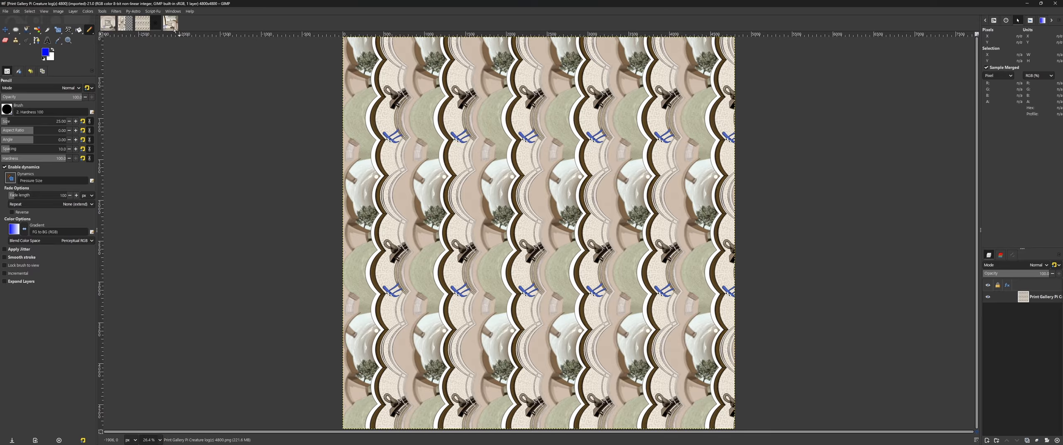
Step: Examine the nested copies at the centre of the final twisted image up close, comparing them with the whole picture
{"action": "left_click", "coordinate": [170, 23]}
{"action": "scroll", "coordinate": [581, 247], "scroll_direction": "up", "scroll_amount": 15}
{"action": "scroll", "coordinate": [577, 241], "scroll_direction": "up", "scroll_amount": 7}
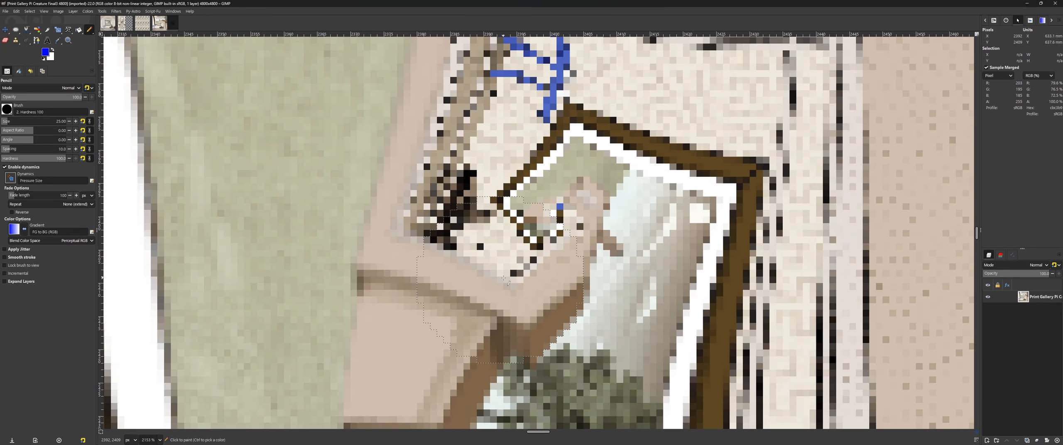
{"action": "scroll", "coordinate": [504, 278], "scroll_direction": "down", "scroll_amount": 20}
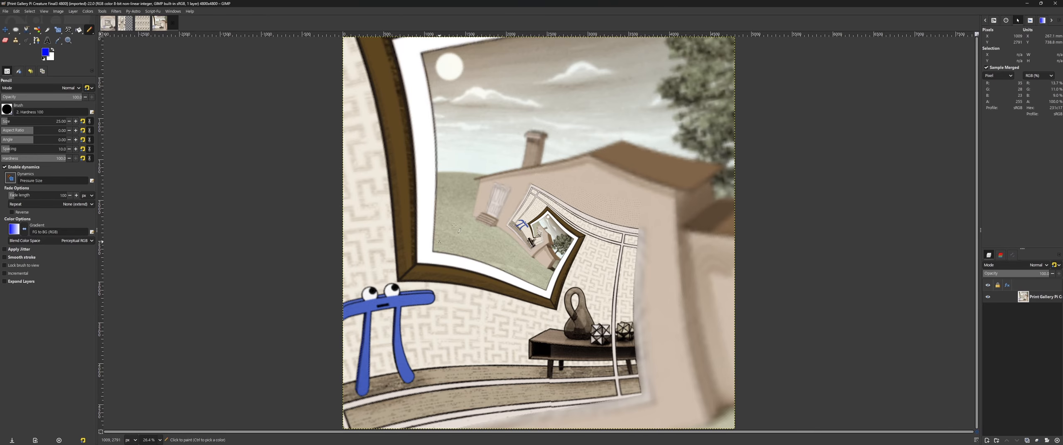
{"action": "scroll", "coordinate": [506, 259], "scroll_direction": "up", "scroll_amount": 12}
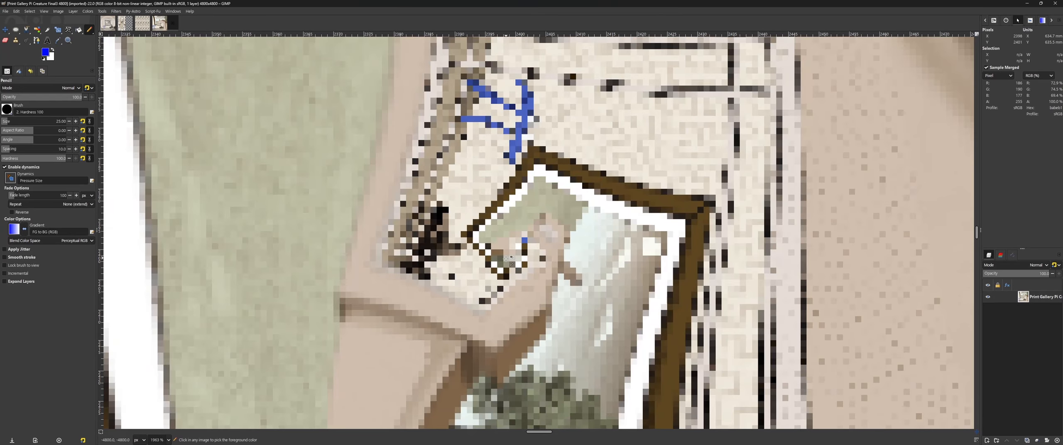